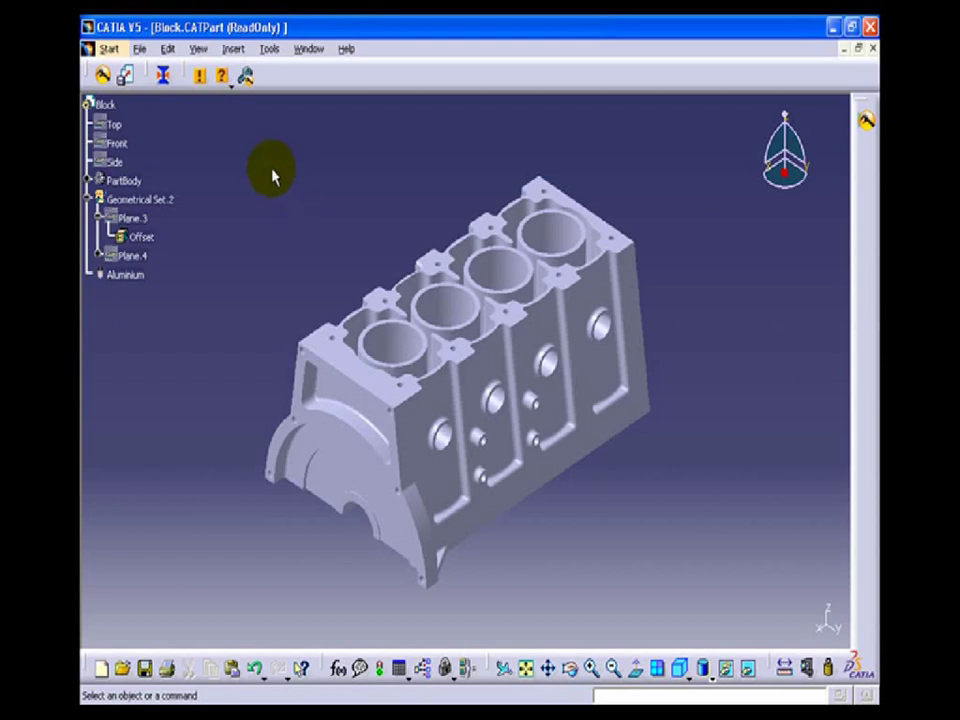
Send the engine block's PartBody from CATIA V5 into GeomCaliper as Block.CATPart.
click(104, 78)
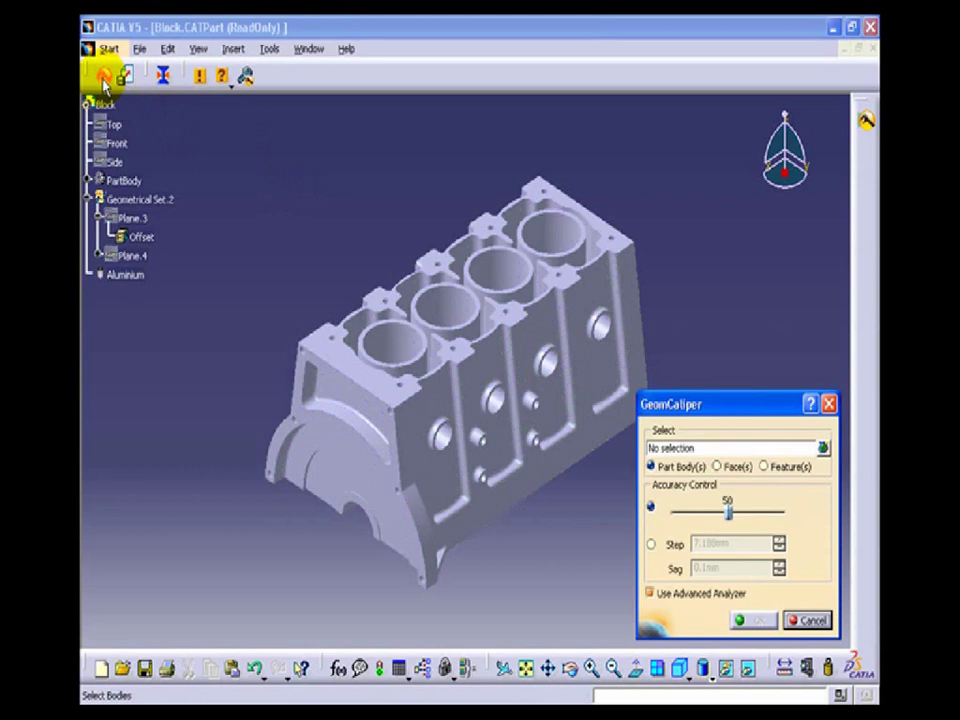
click(355, 328)
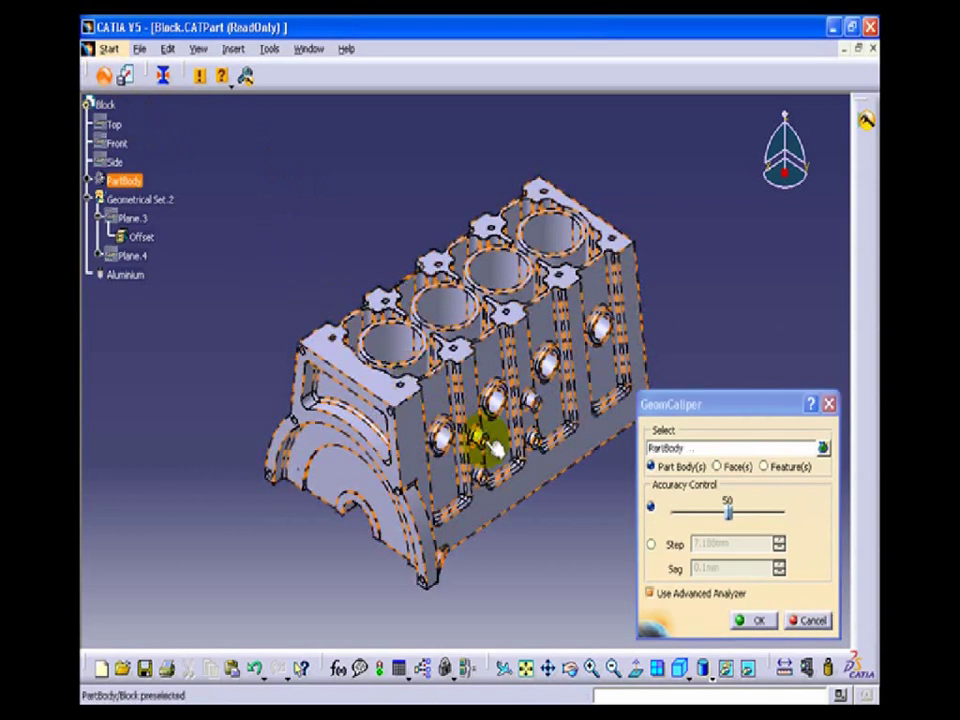
click(758, 622)
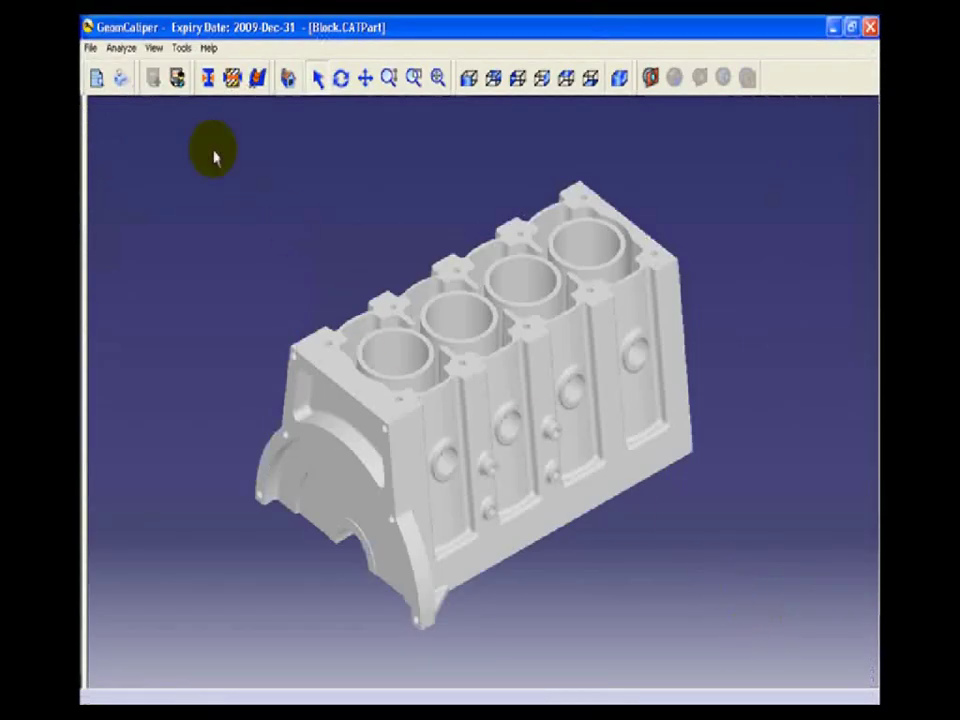
Run a Sphere Method (Diameter) thickness check, colour-mapping the block from 1.01 to 62.97 mm.
click(129, 52)
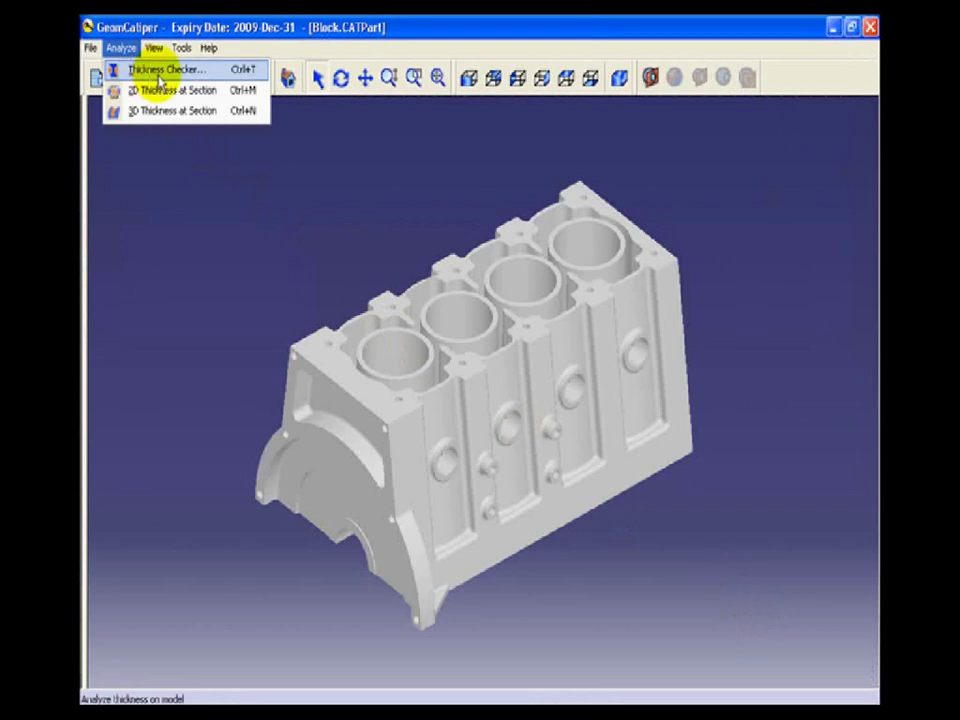
click(158, 72)
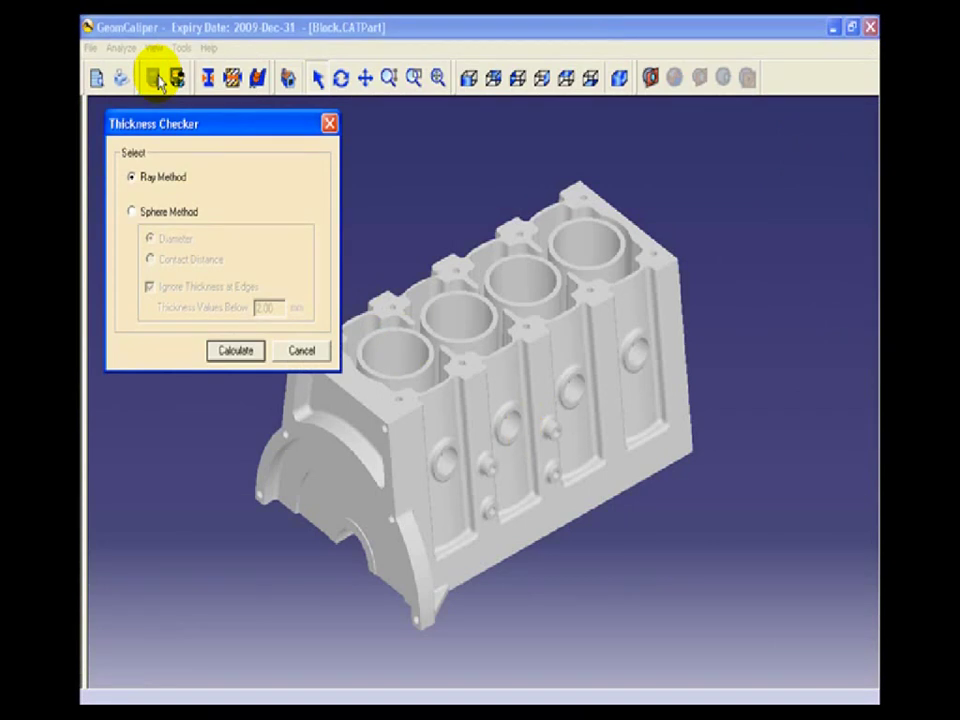
click(175, 215)
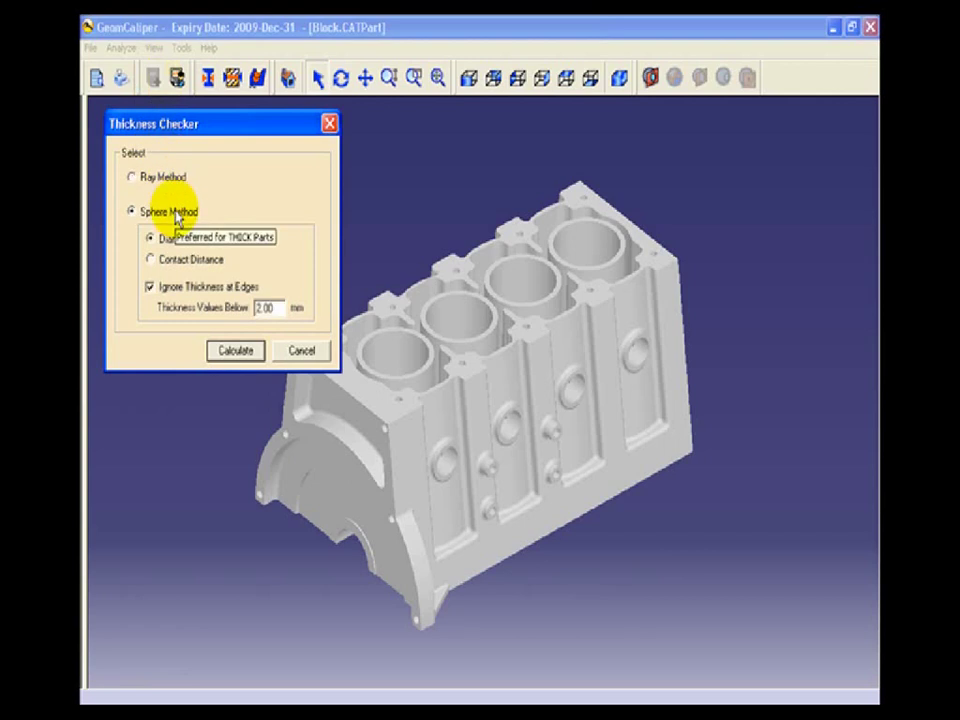
click(250, 358)
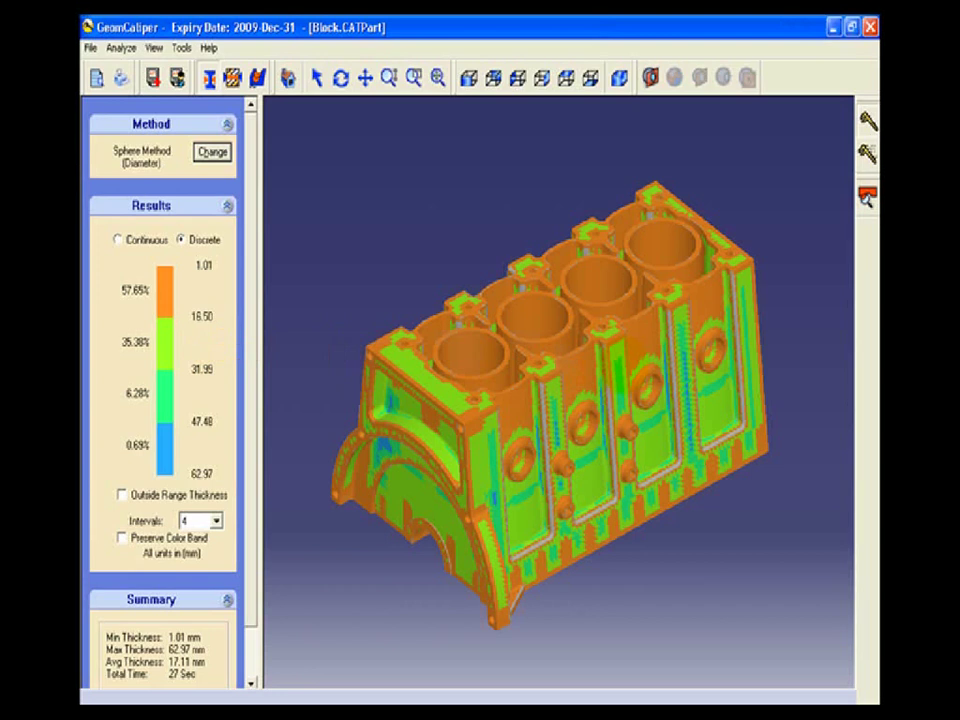
Probe the block's front end wall, reading 48.50 mm thickness.
click(748, 77)
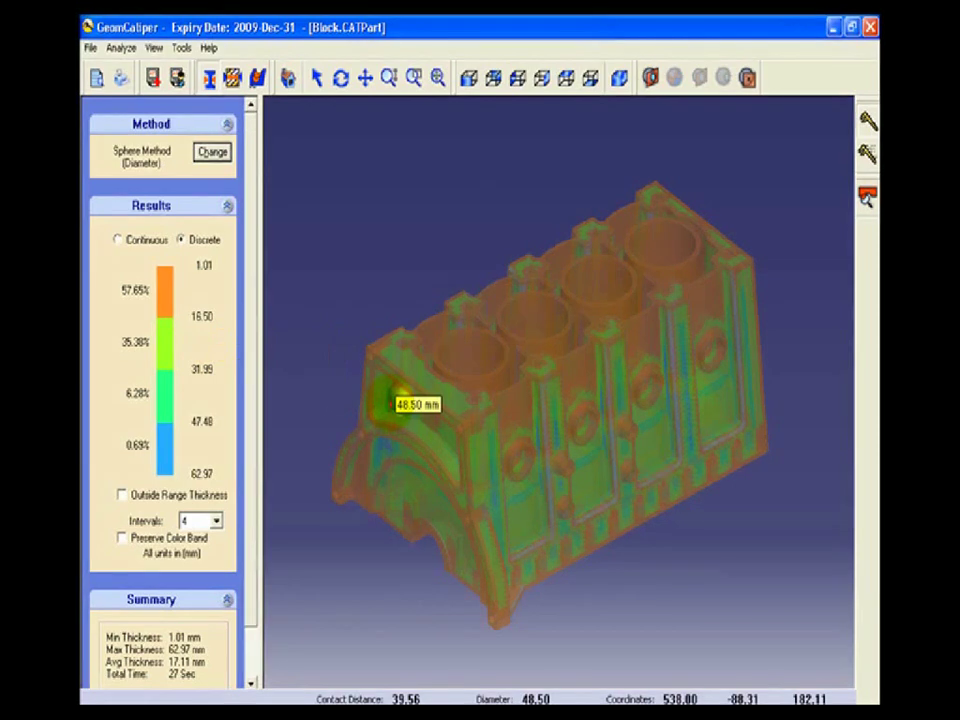
Clip the block at the probe point and zoom into the 48.50 mm sphere's cut section.
click(749, 80)
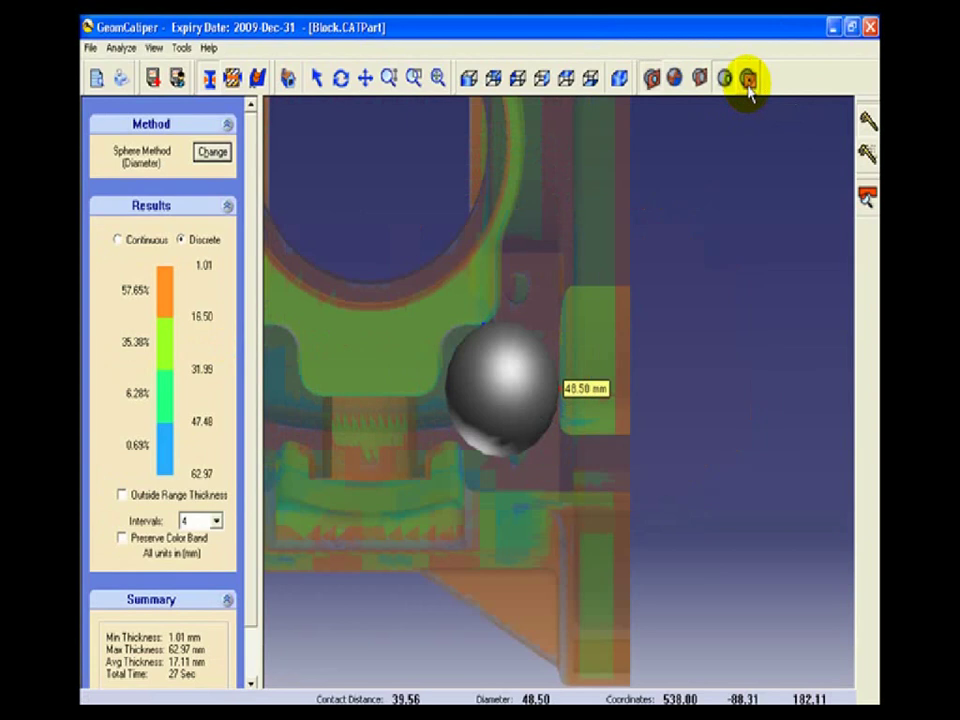
click(749, 80)
click(414, 77)
drag(417, 249, 651, 521)
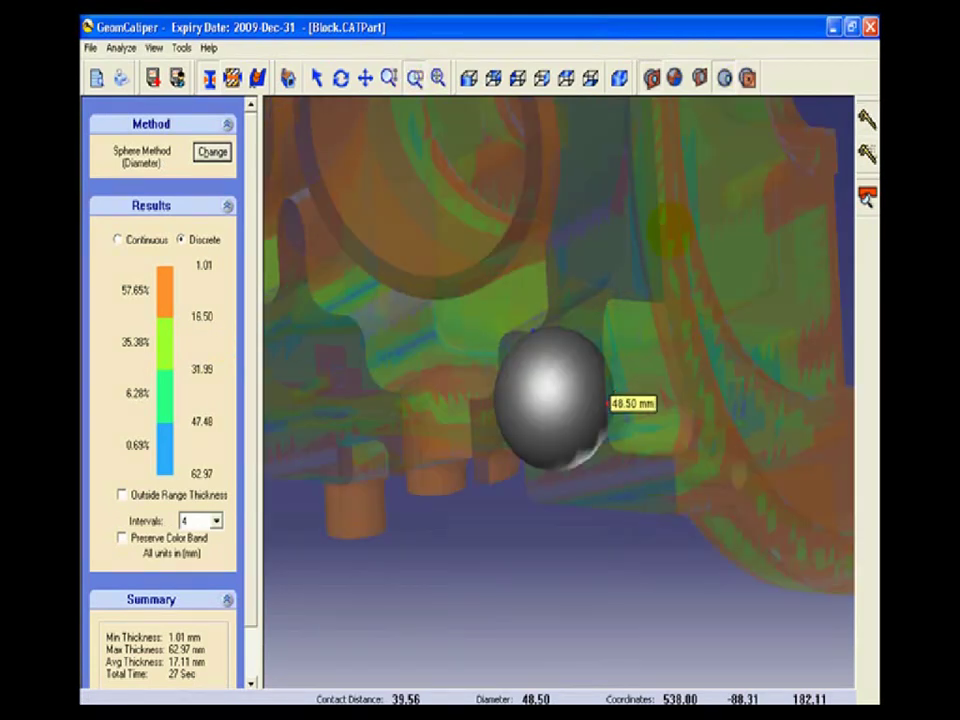
click(700, 79)
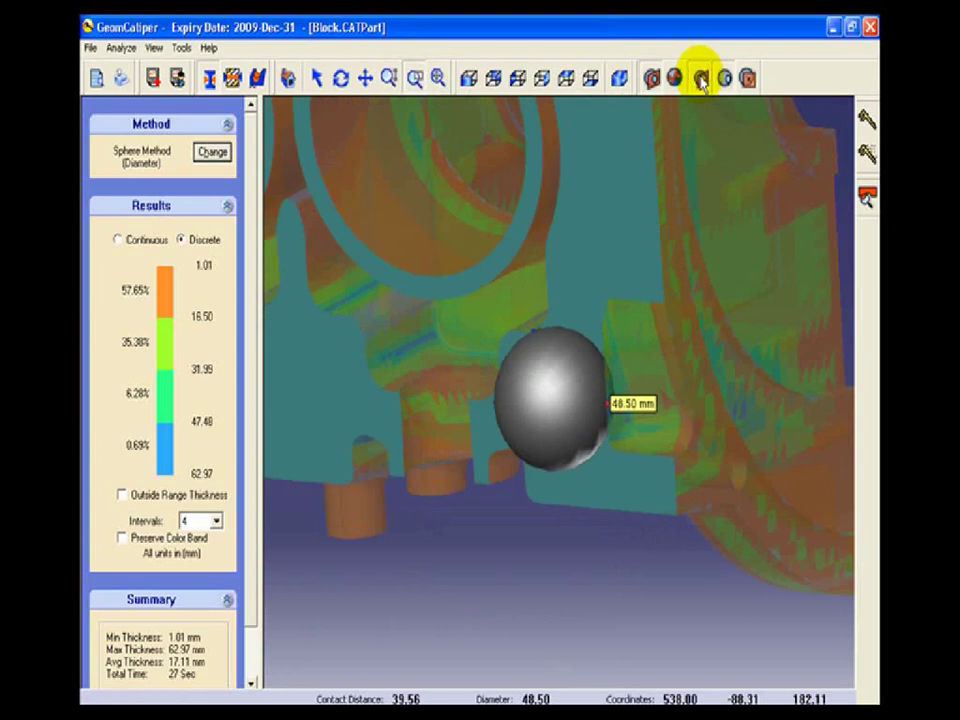
Restore the full block view and set the thickness legend range to 2.00–10.00 mm.
click(700, 79)
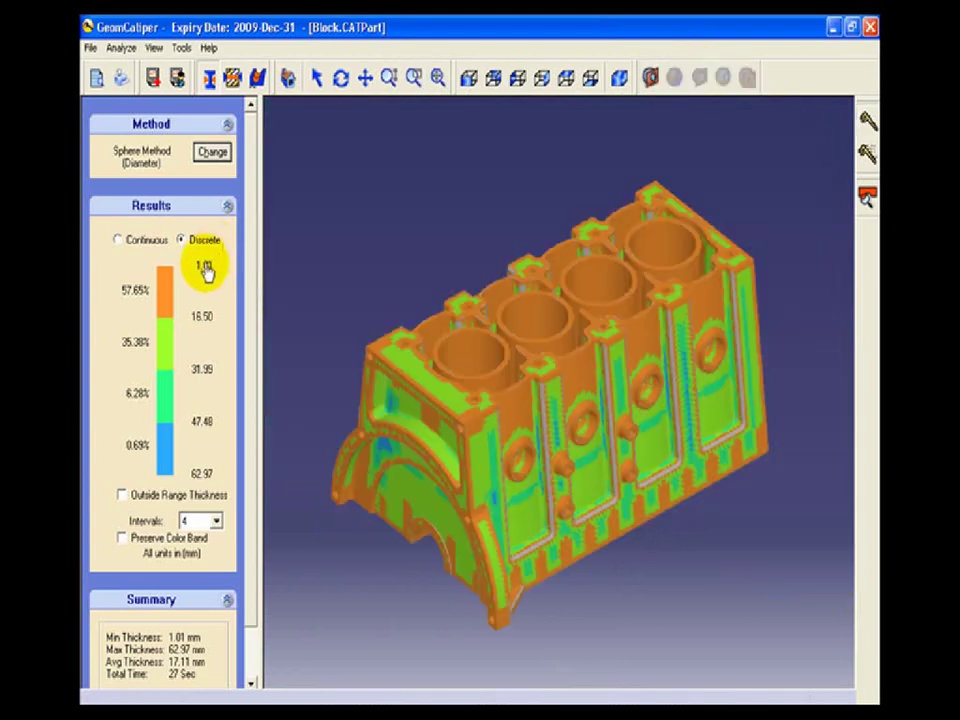
double_click(203, 268)
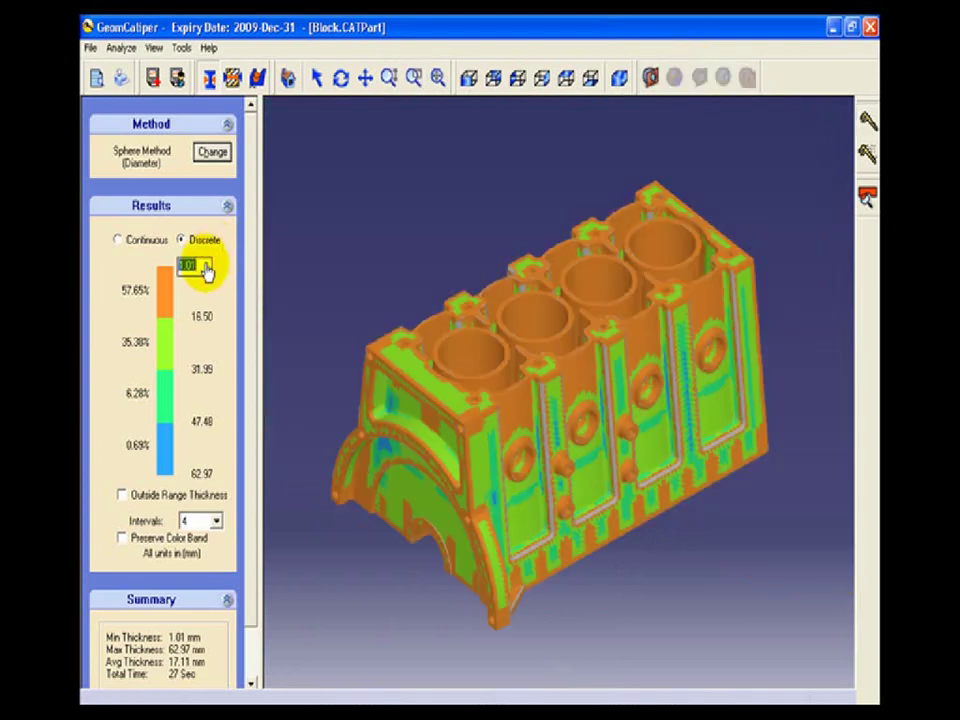
text(2)
double_click(194, 474)
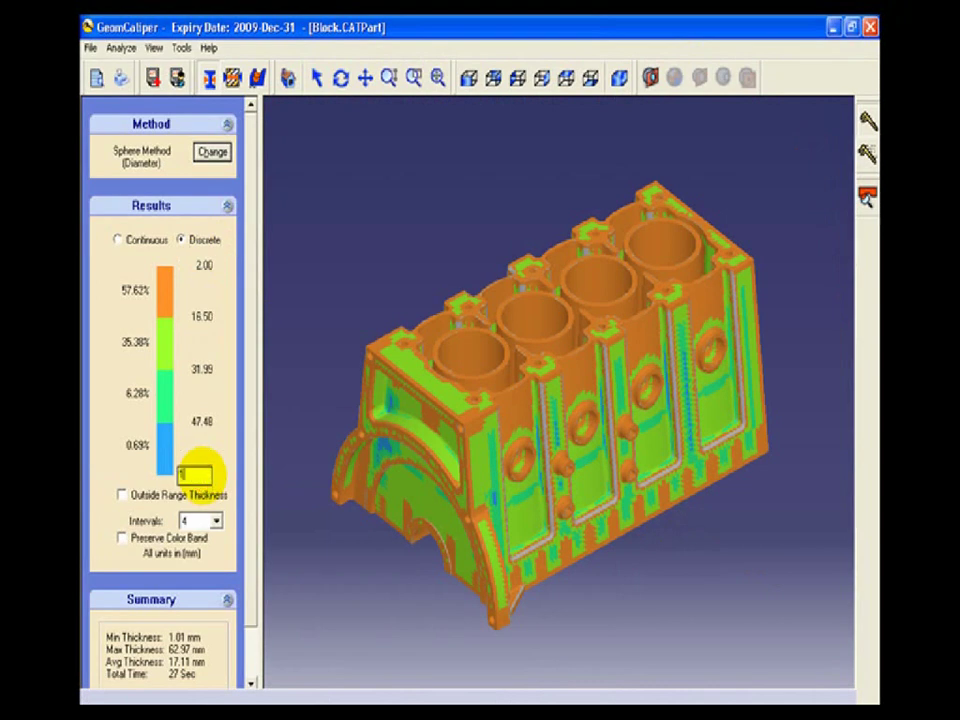
key(Return)
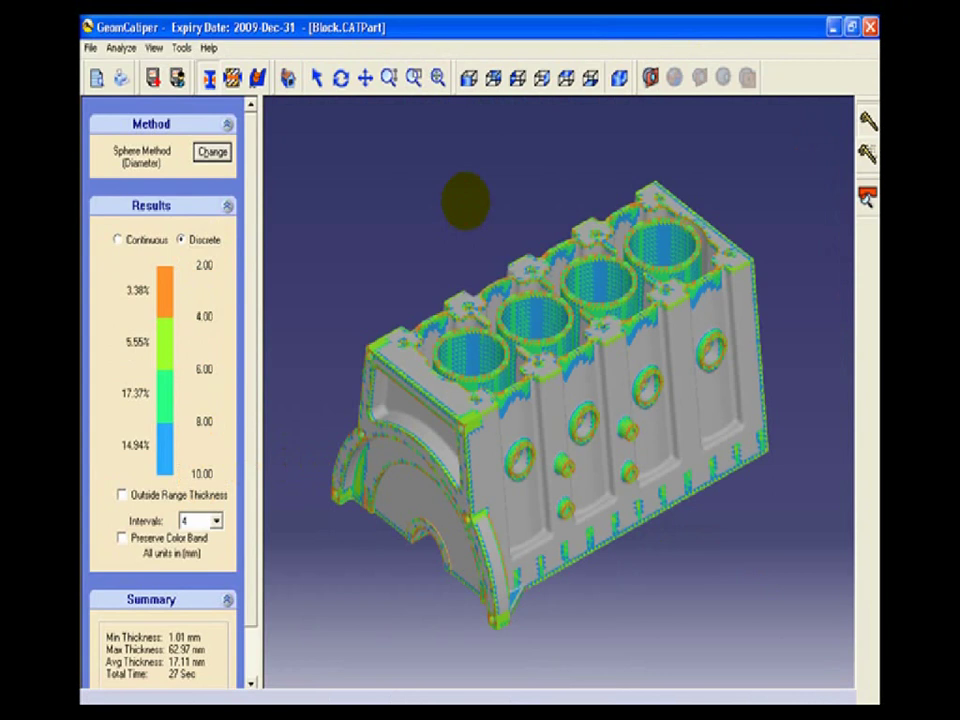
Recolour the 2.00–4.00 mm legend band from orange to red.
double_click(165, 285)
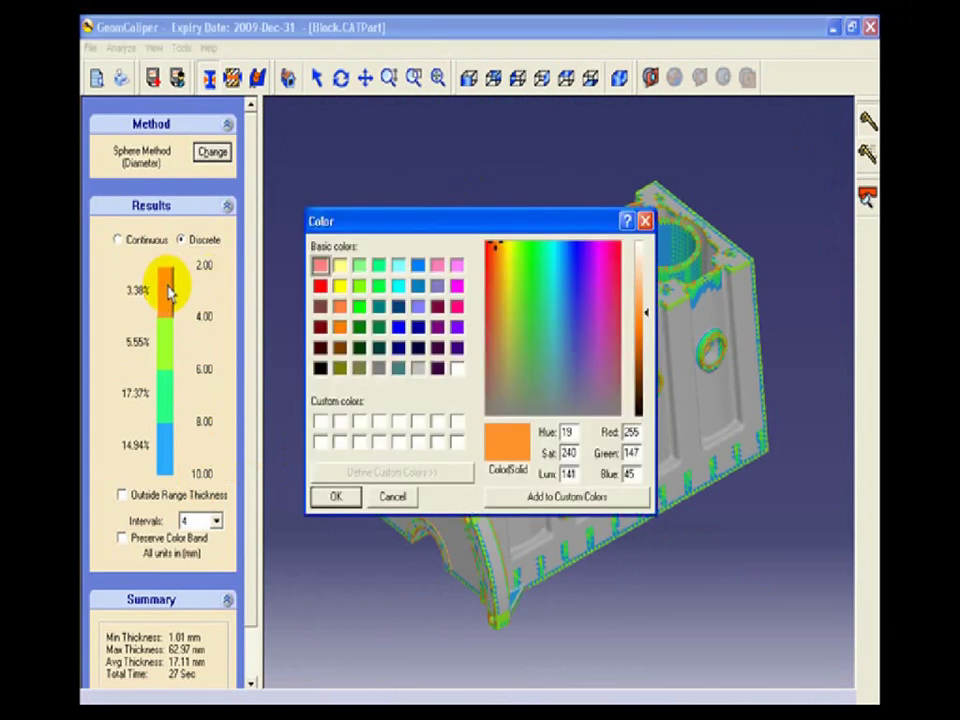
click(320, 286)
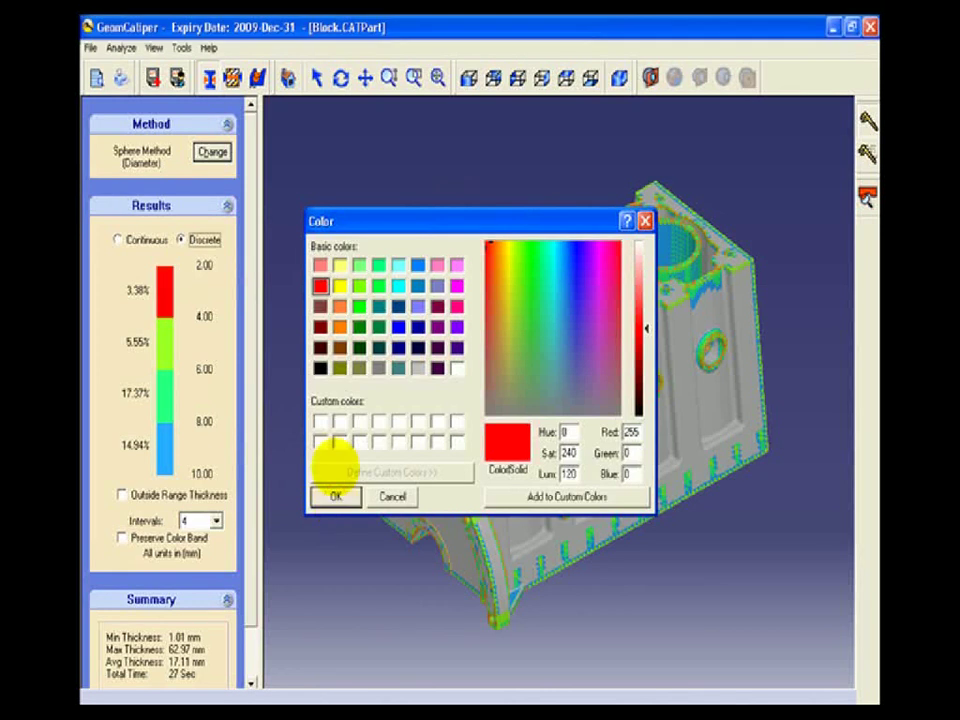
click(336, 498)
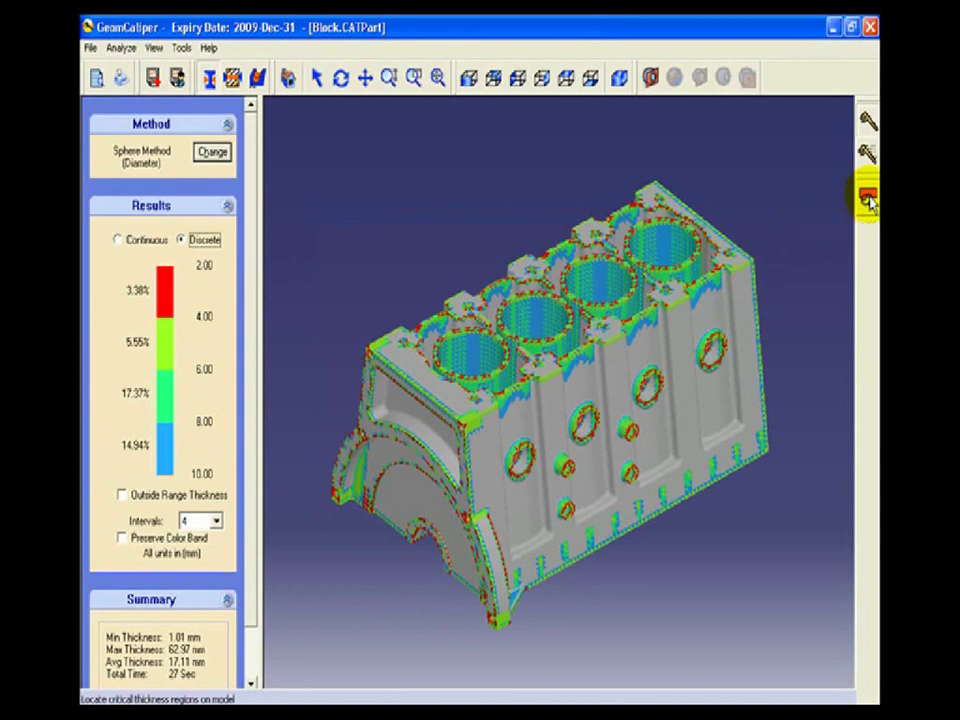
Locate critical regions with Range Less Than 3.00 mm, finding 413 thin regions.
click(868, 200)
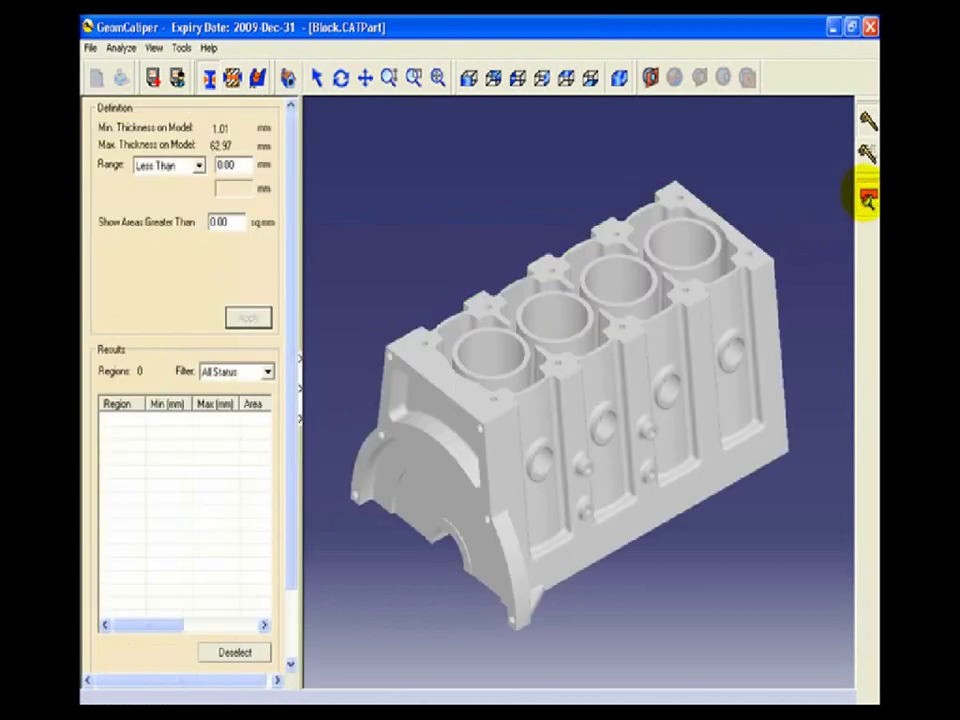
click(198, 167)
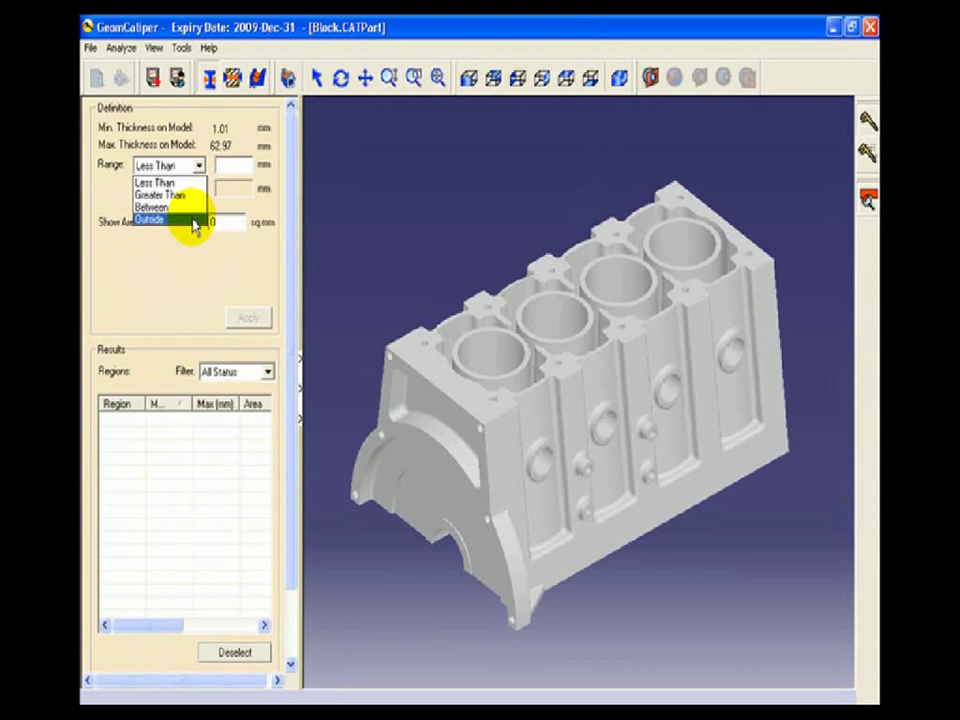
click(181, 175)
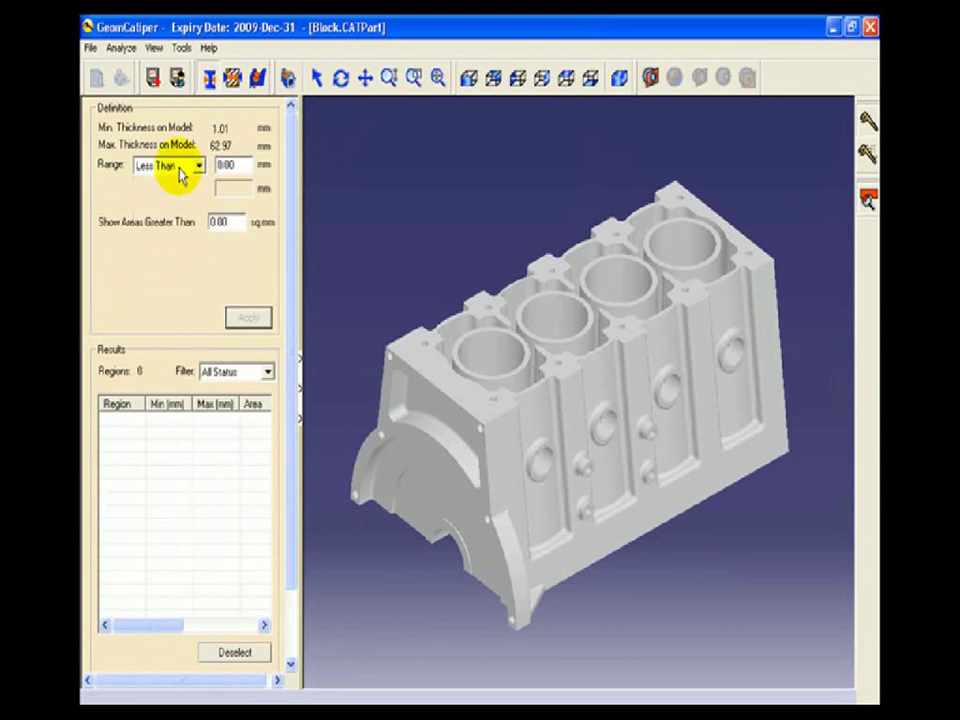
double_click(243, 166)
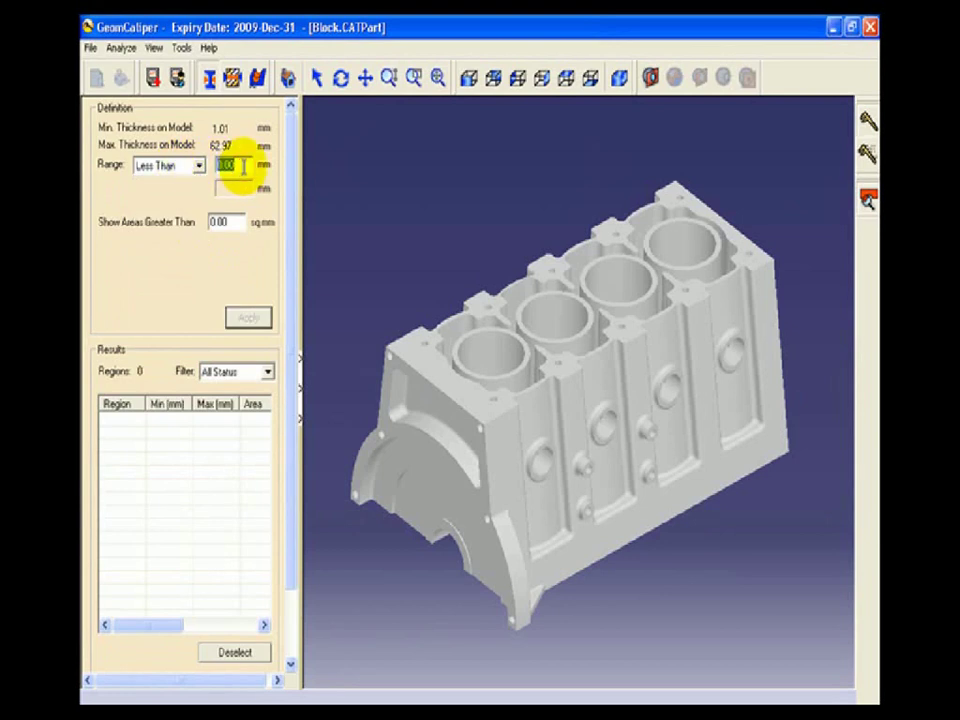
text(3)
key(Return)
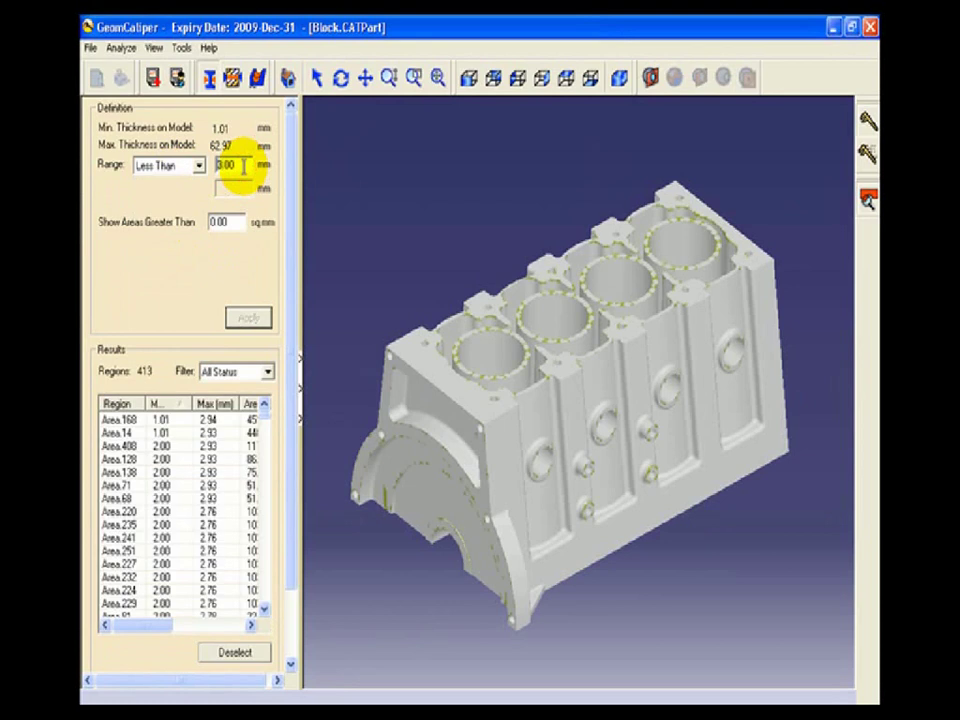
Zoom in on Area.168, the 1.01 mm thinnest spot on the block.
click(130, 420)
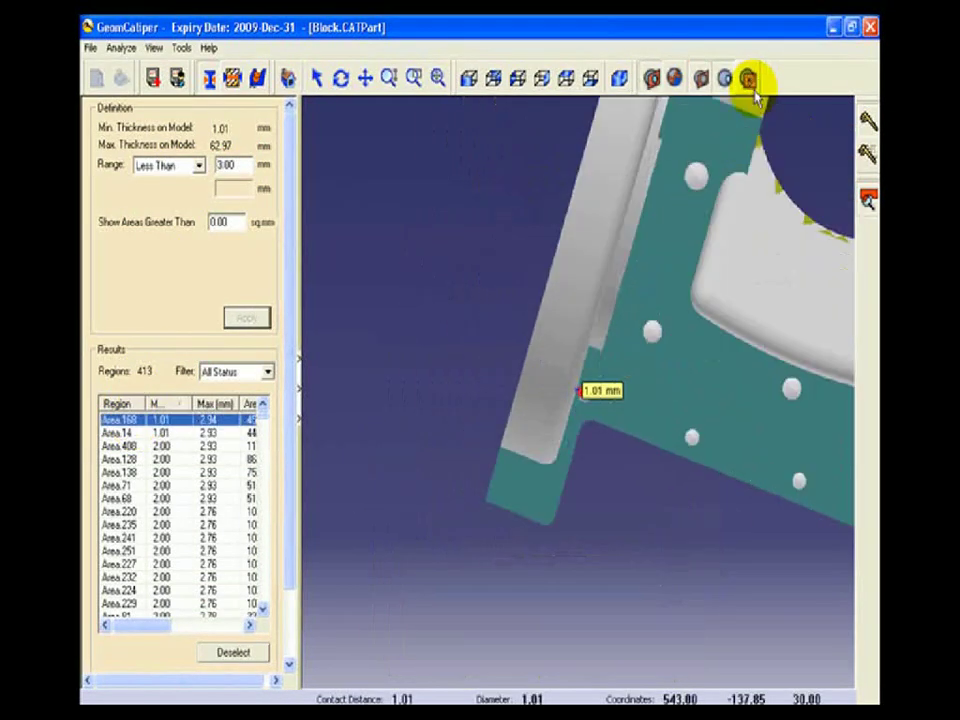
click(415, 77)
drag(596, 356, 607, 407)
scroll(643, 339, down, 3)
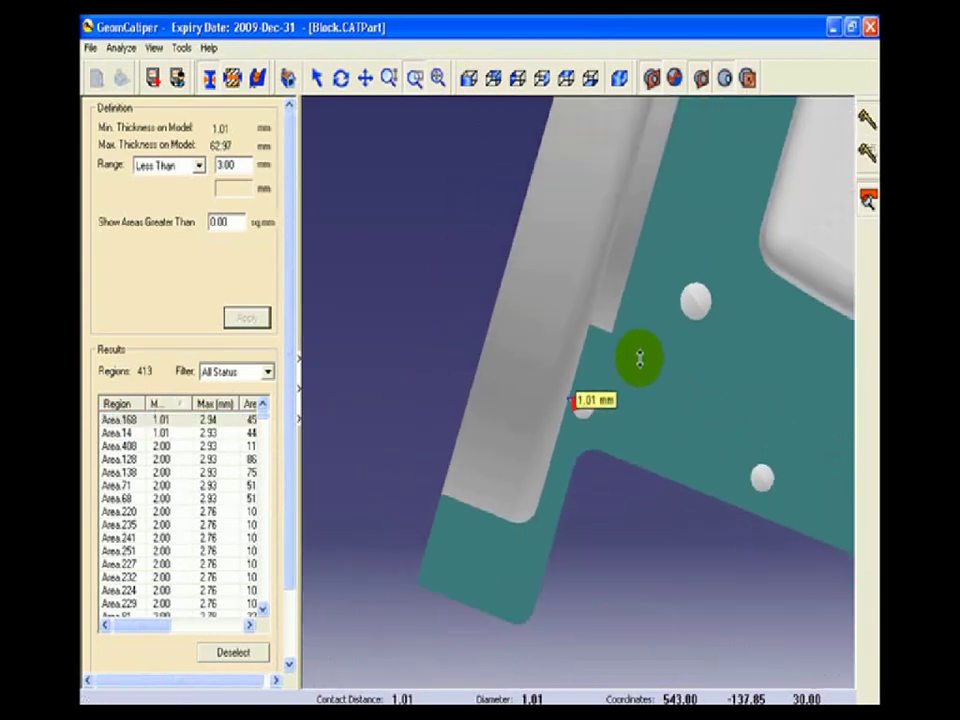
middle_drag(638, 361, 528, 376)
drag(501, 304, 666, 518)
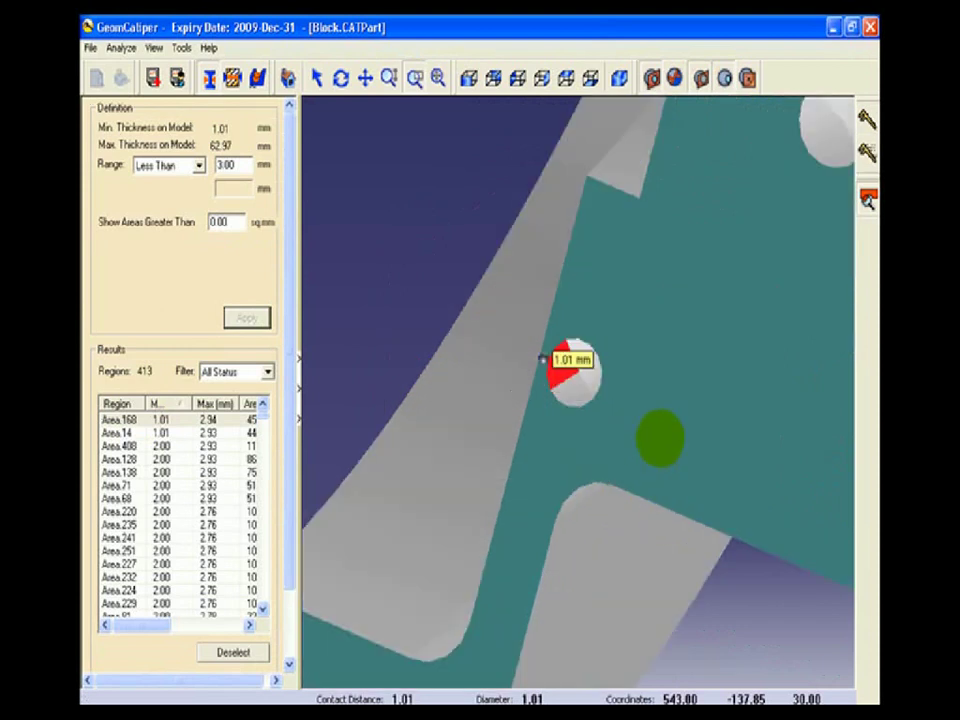
Add the comment 'thin region be' to Area 168 and collapse the results panel.
click(301, 405)
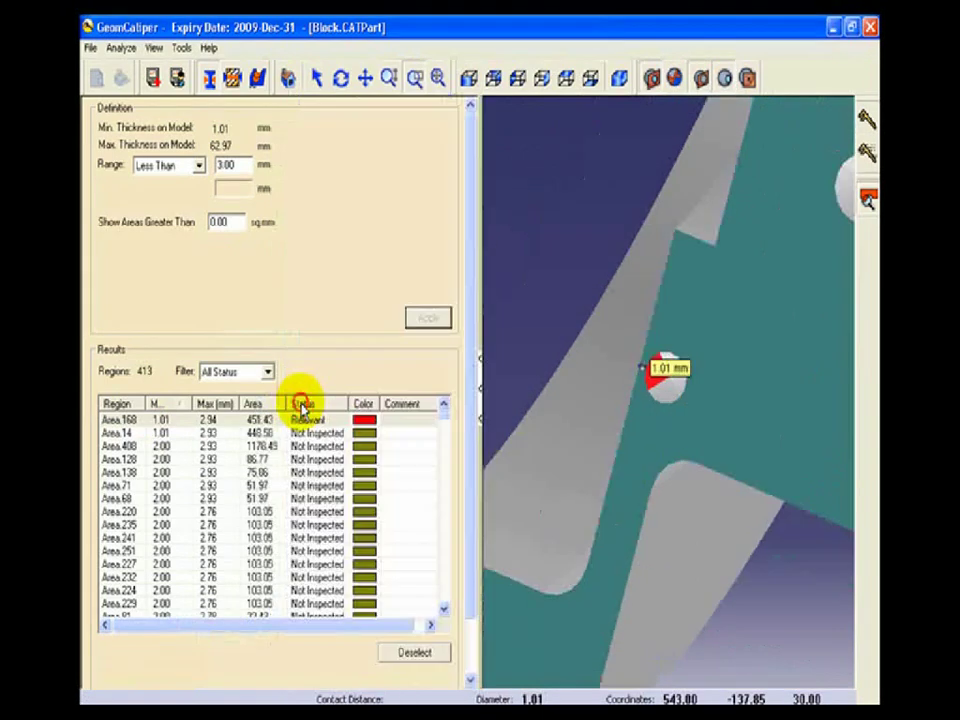
click(395, 421)
click(393, 420)
text(thin region be)
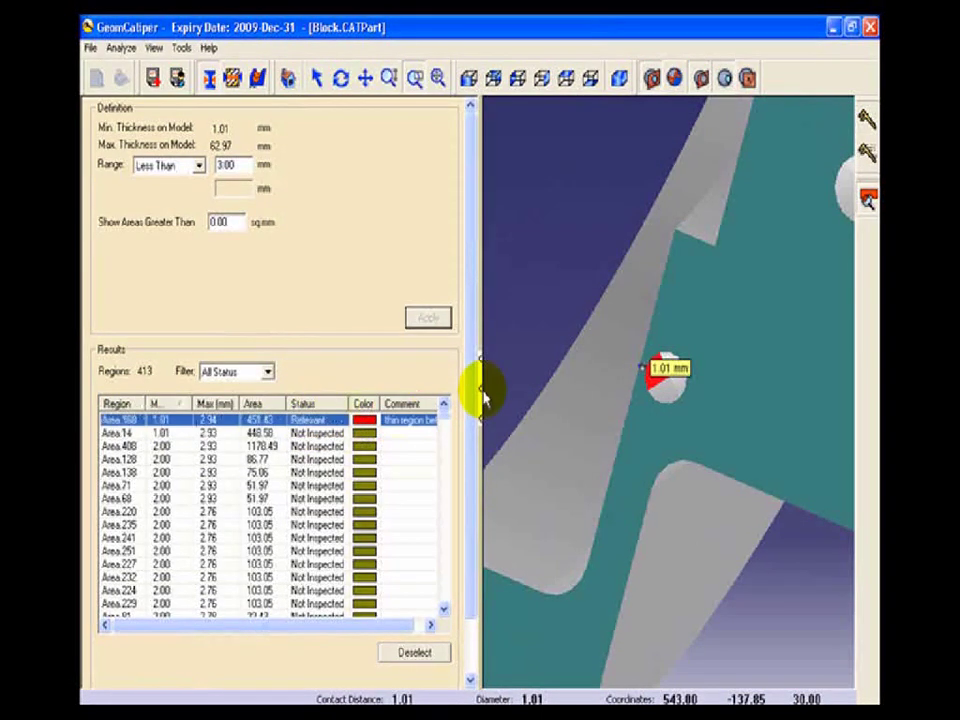
click(482, 388)
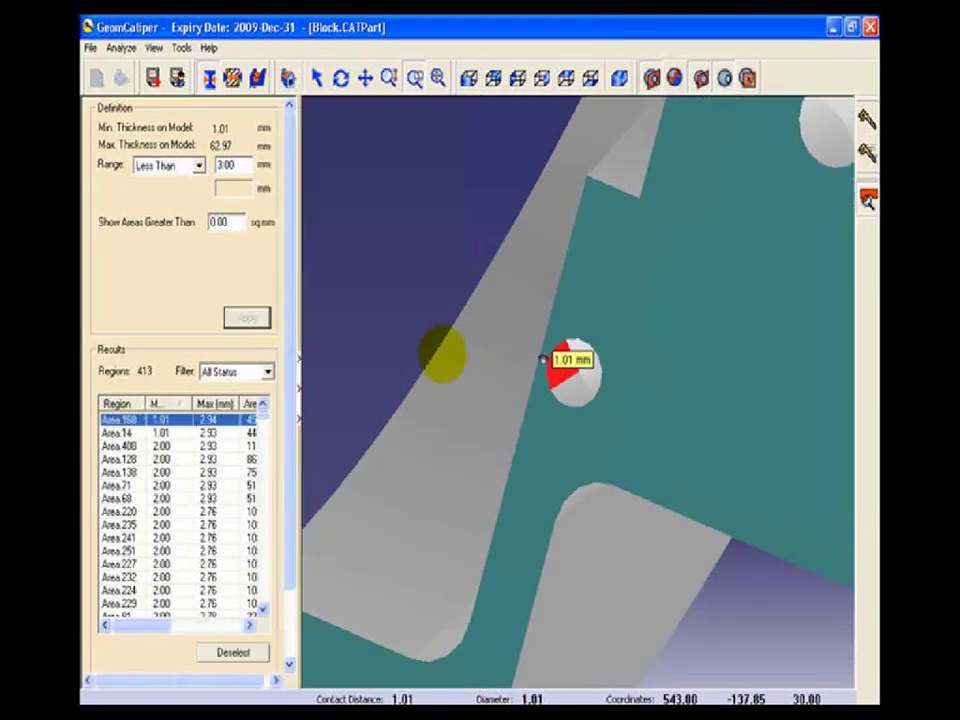
Export the thickness results report, review it in Internet Explorer, then close it.
click(91, 48)
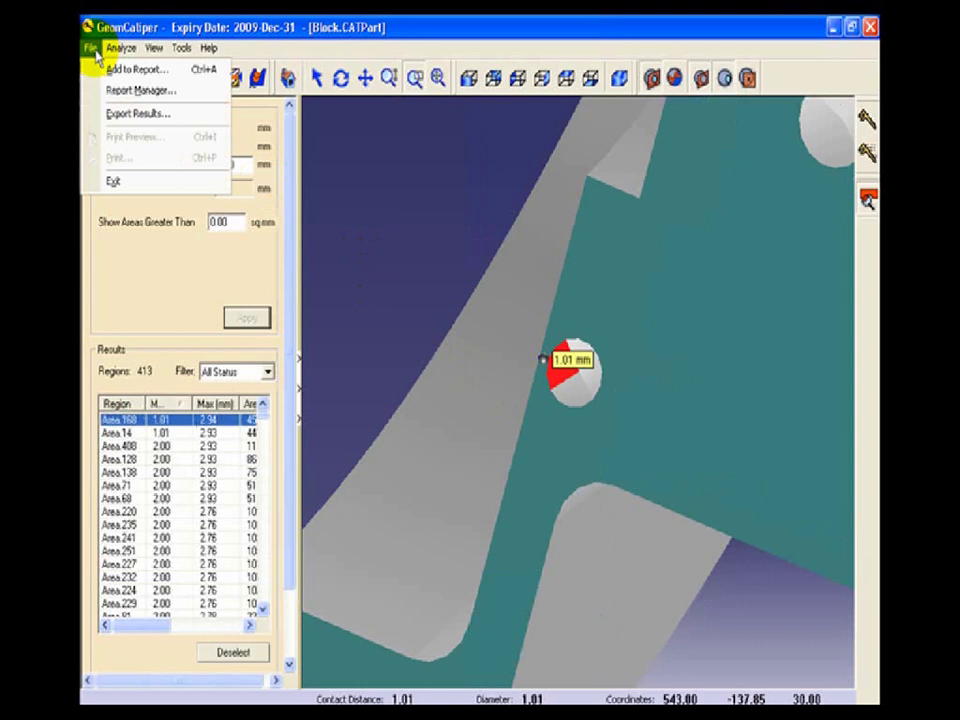
click(120, 114)
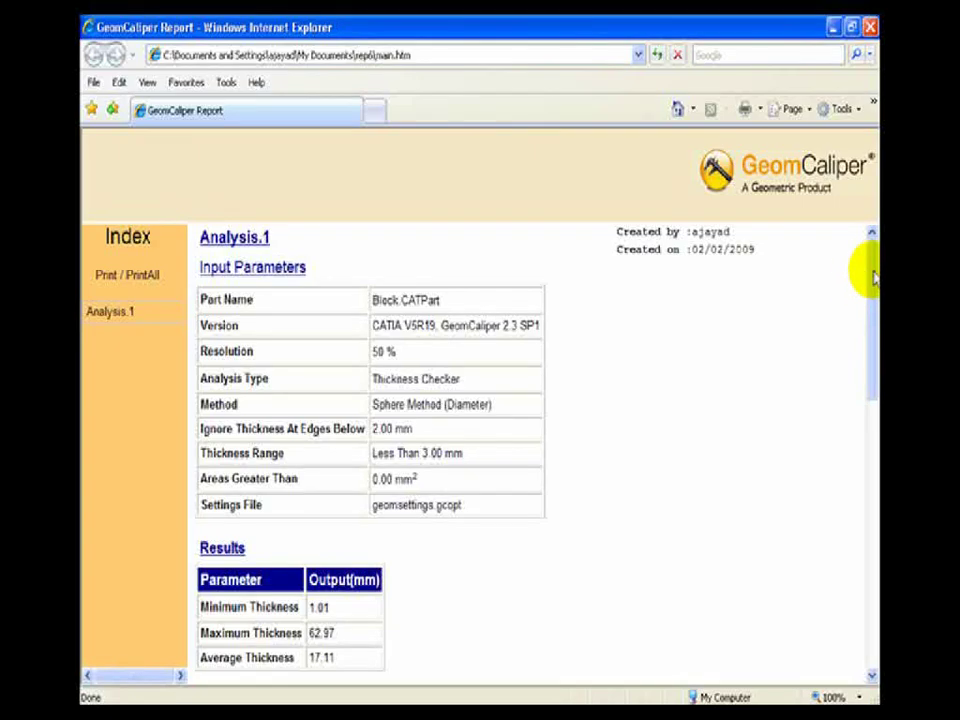
drag(874, 272, 864, 439)
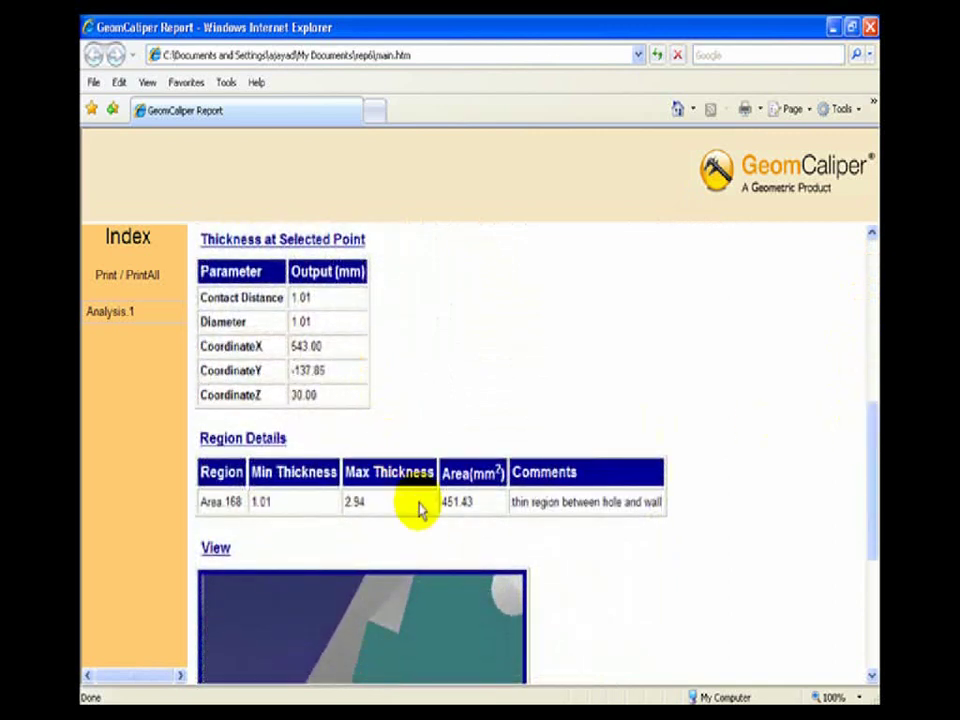
drag(872, 484, 868, 574)
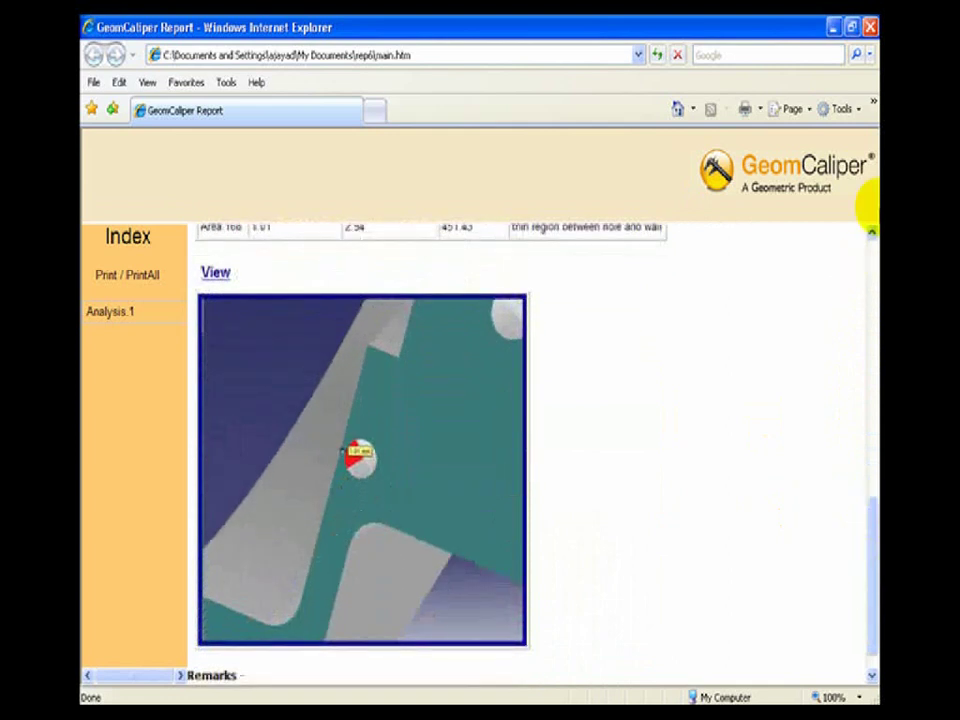
click(870, 28)
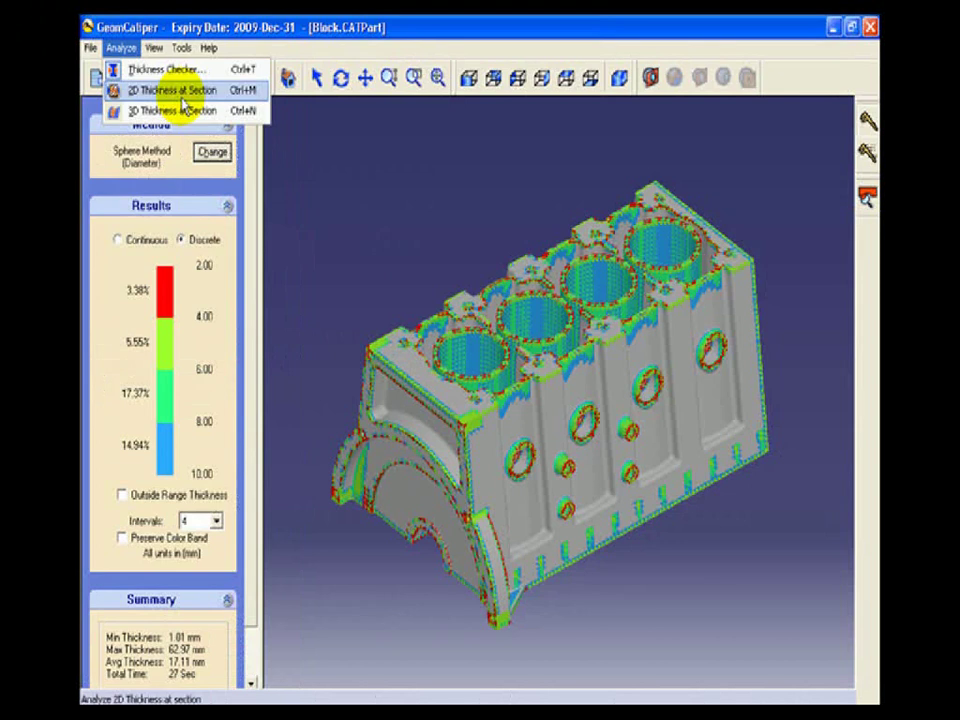
Calculate a Ray Method 2D section thickness map spanning 6.63–568.00 mm.
click(182, 92)
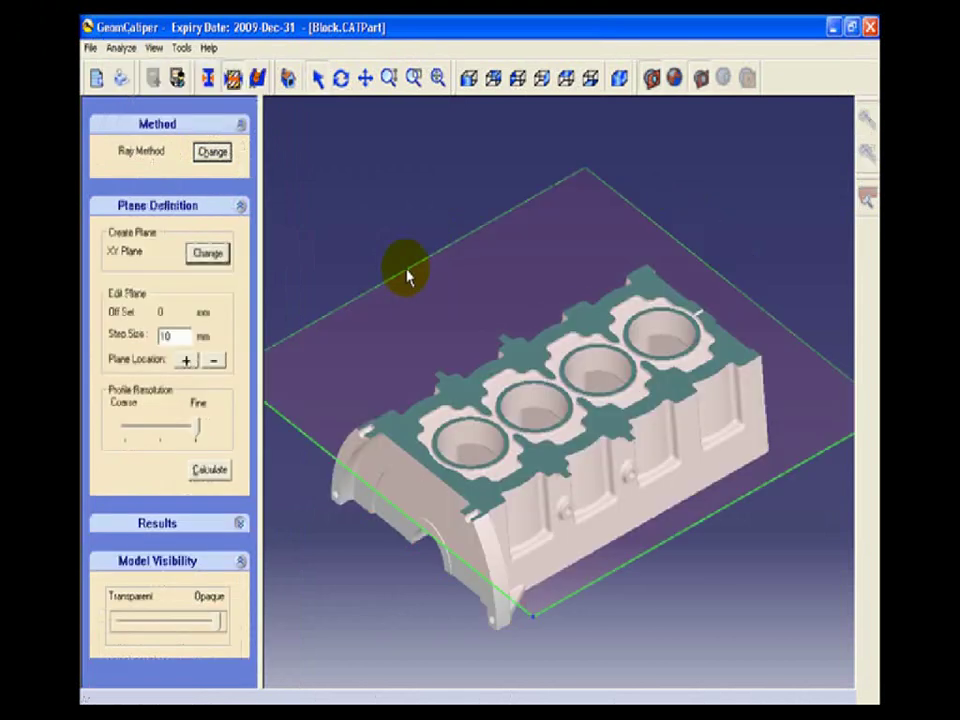
click(212, 154)
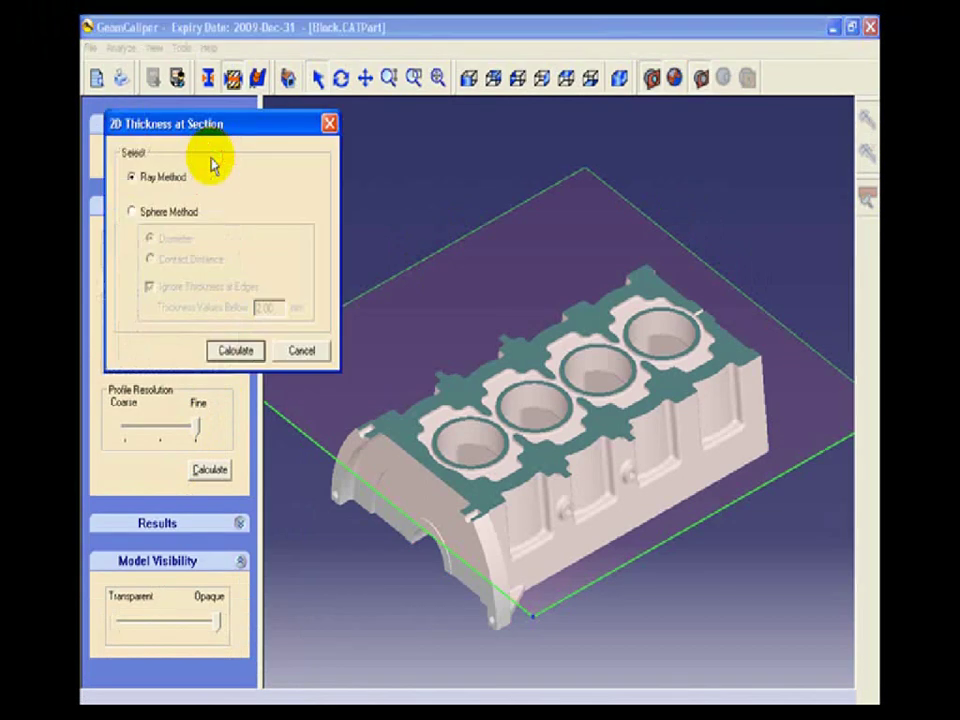
click(237, 351)
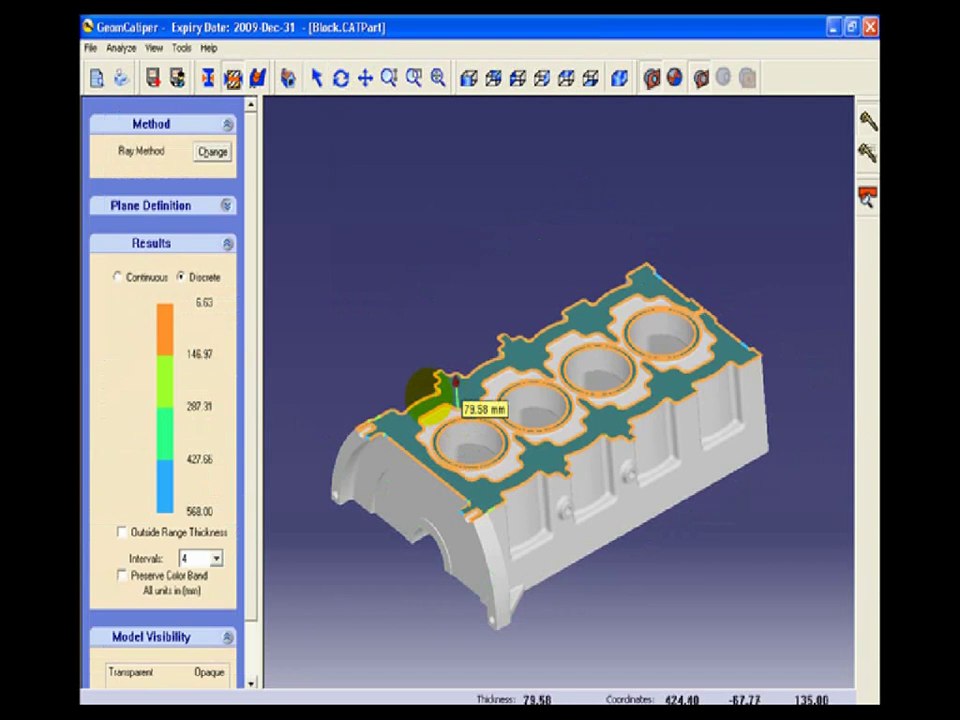
Measure across the deck section, reading 540.08 mm.
click(405, 388)
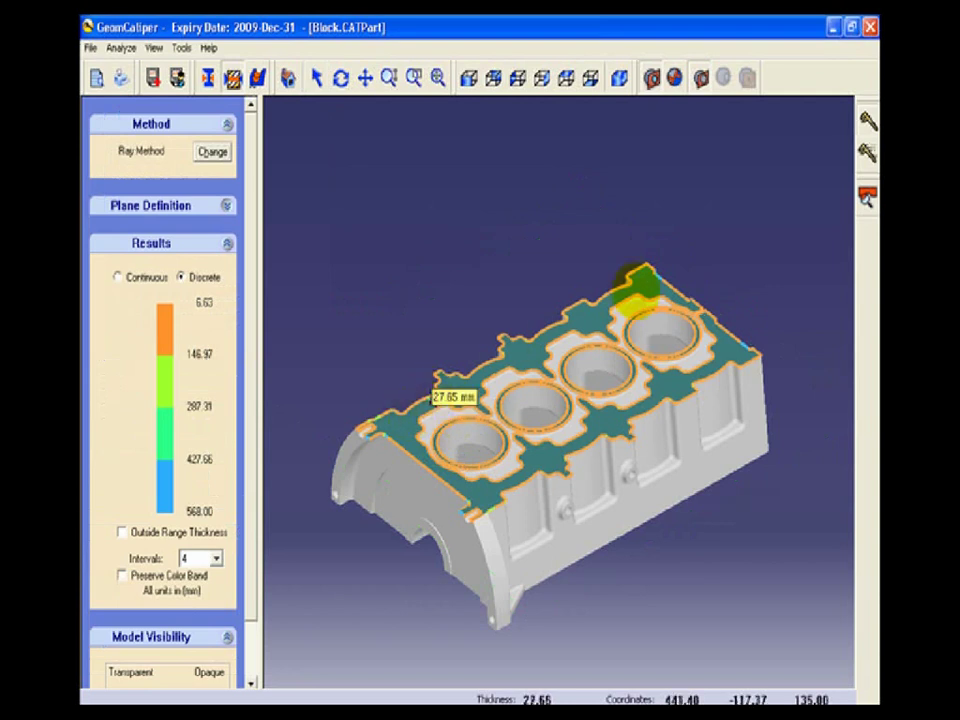
click(653, 276)
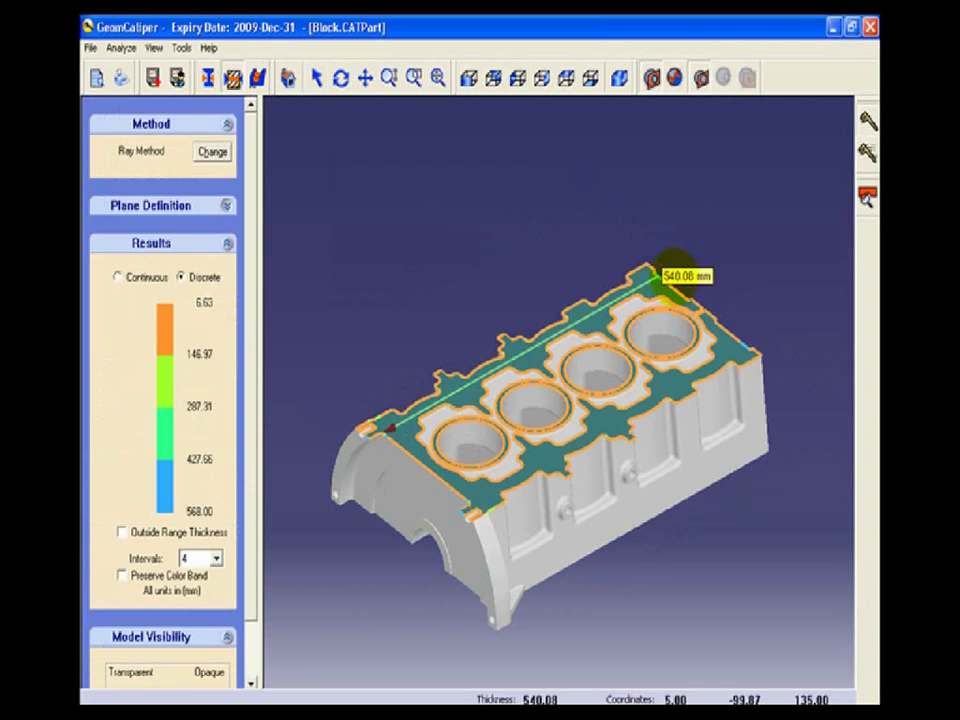
click(122, 50)
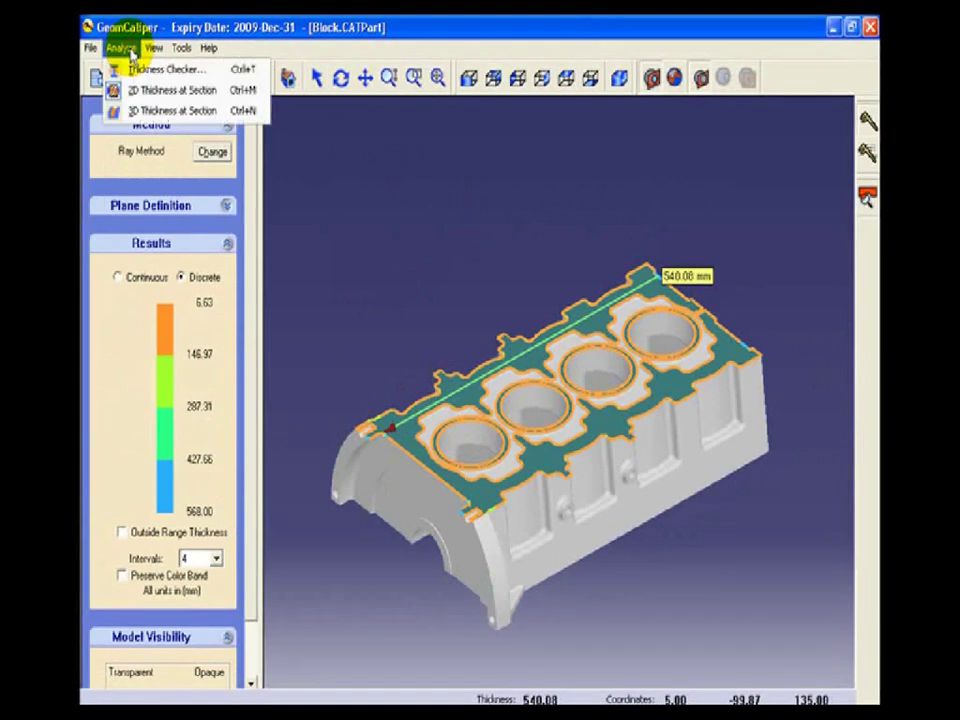
Start a 3D Thickness at Section analysis and switch the plane definition to Three Point.
click(224, 112)
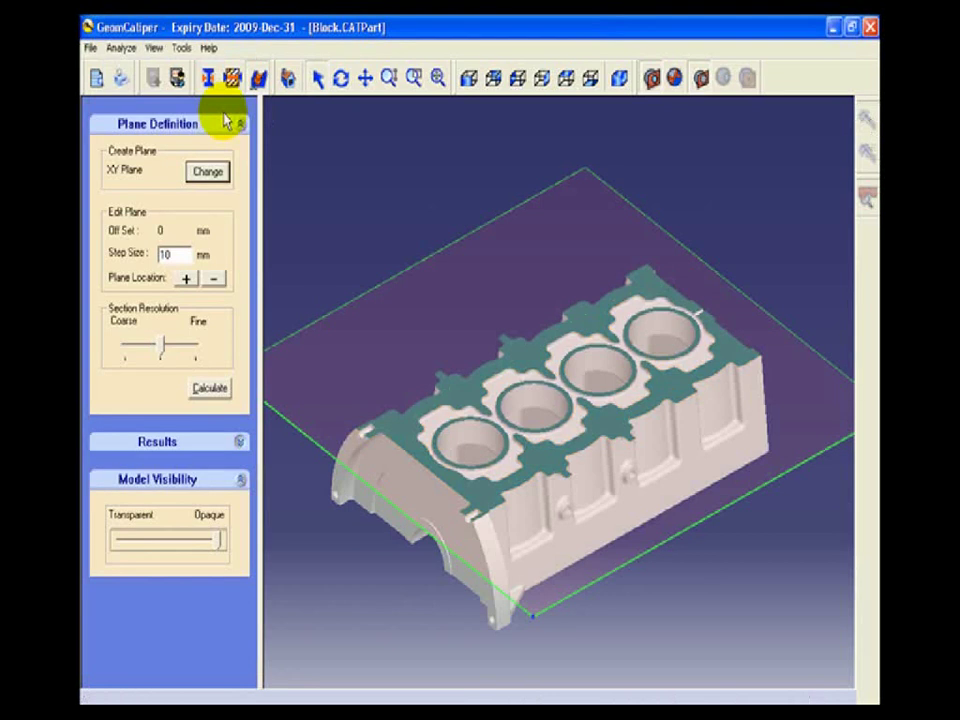
click(209, 171)
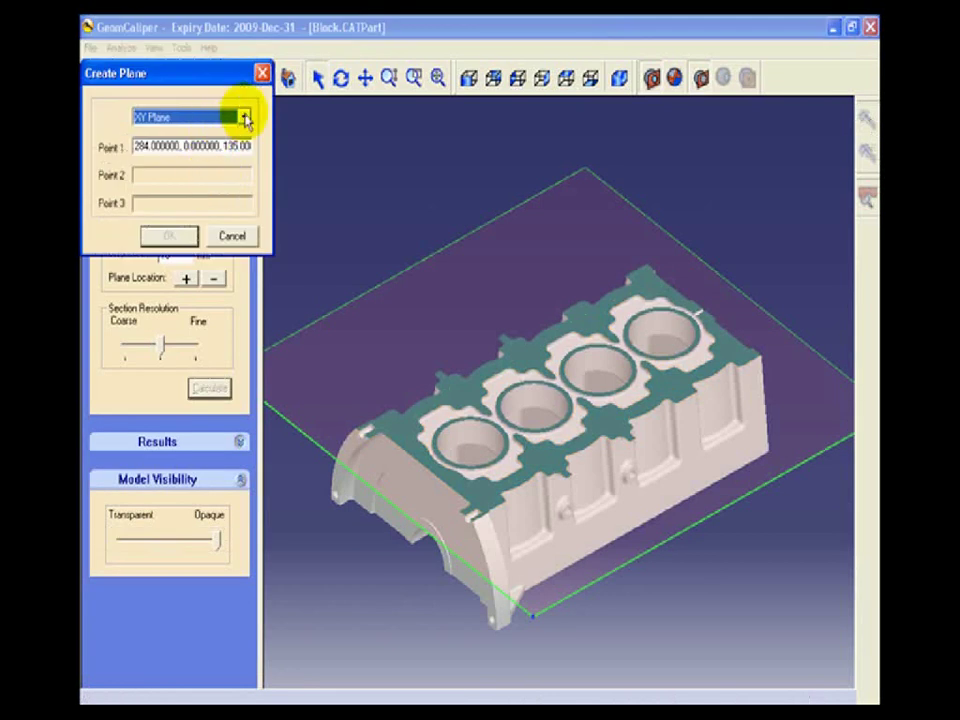
click(245, 118)
click(235, 184)
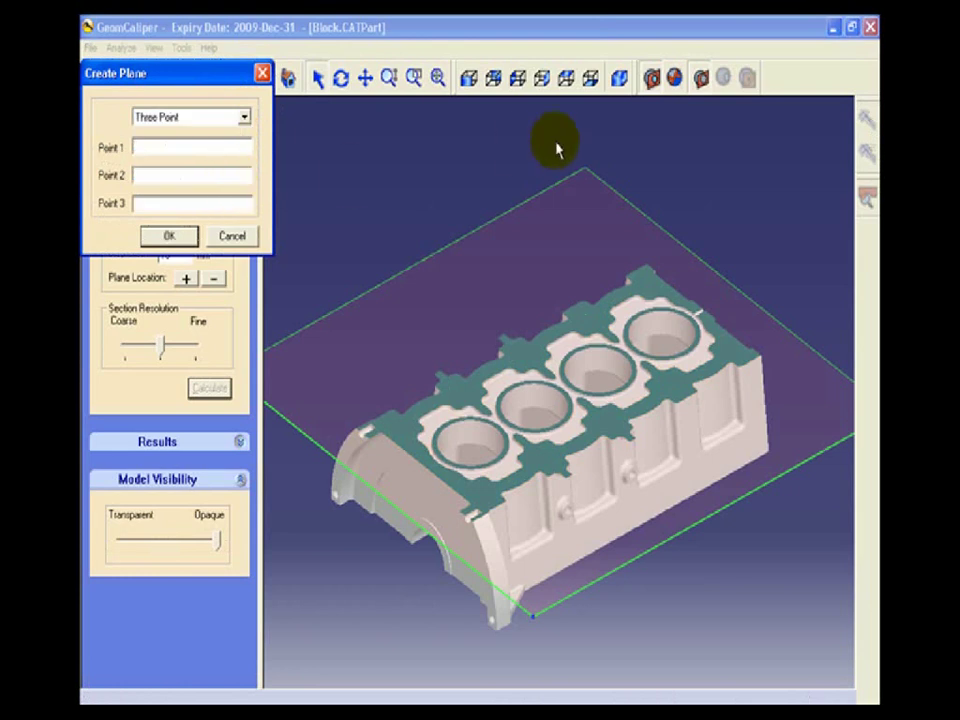
Pick three corners of the uncut engine block as the plane points and confirm.
click(650, 80)
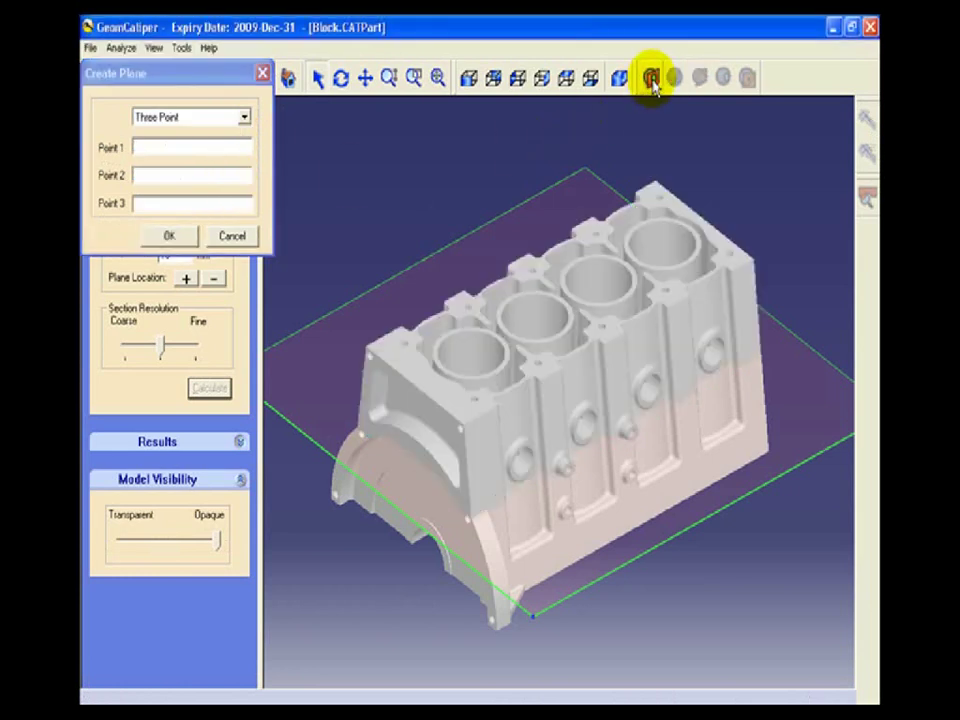
click(376, 349)
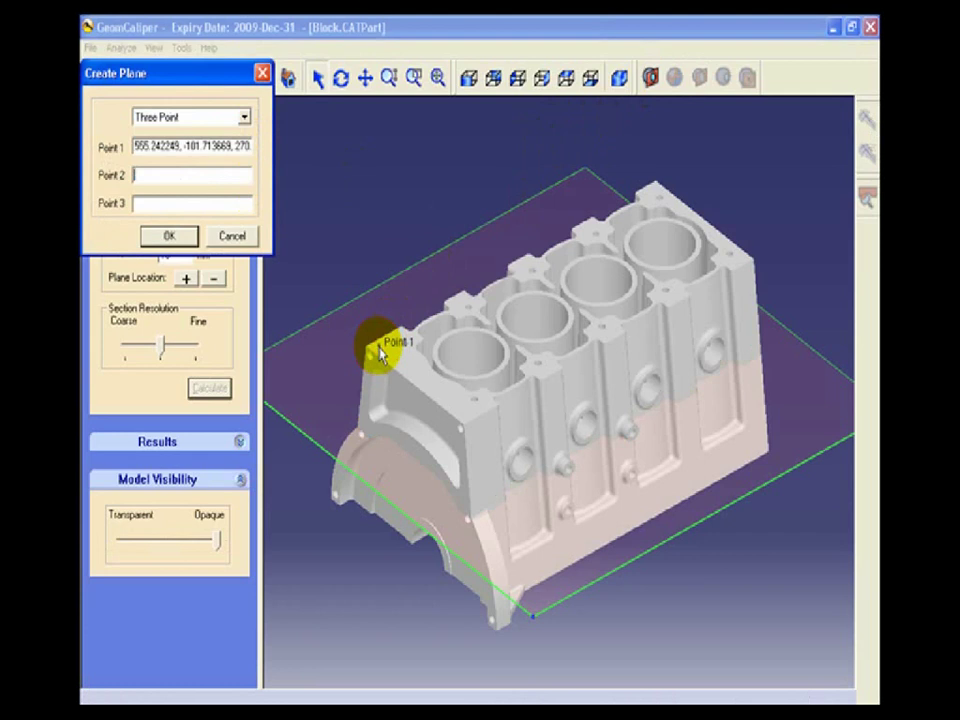
click(740, 256)
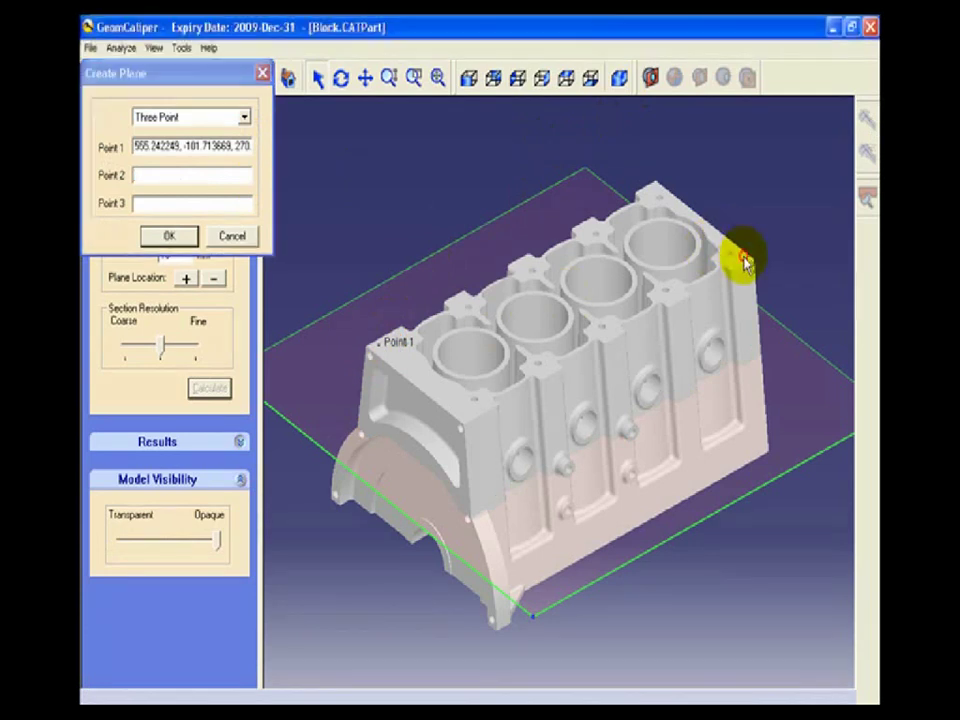
click(527, 569)
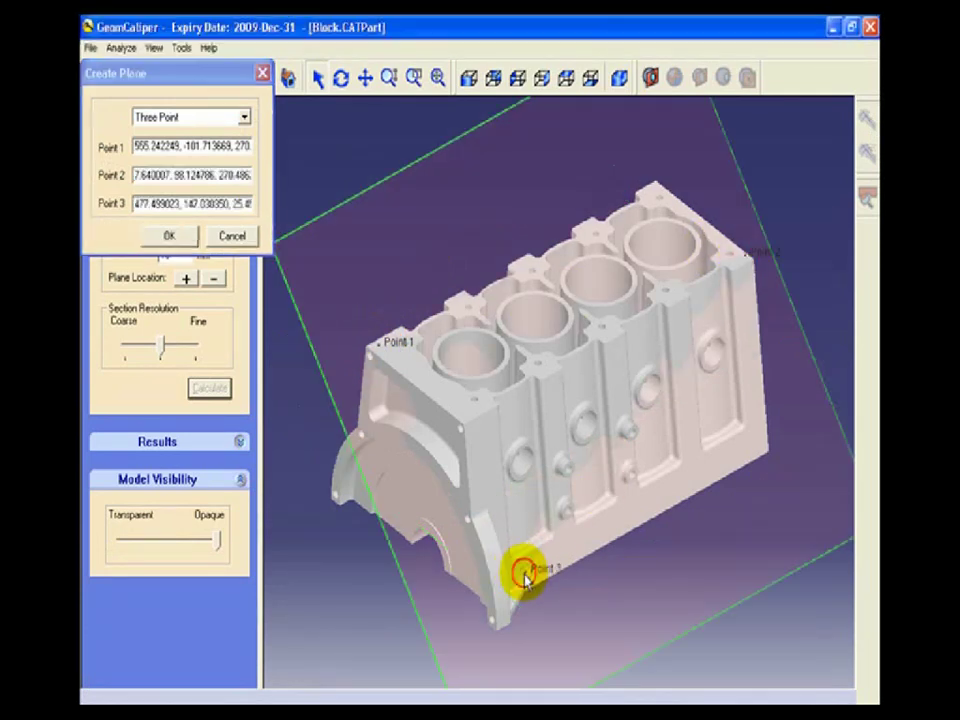
click(170, 236)
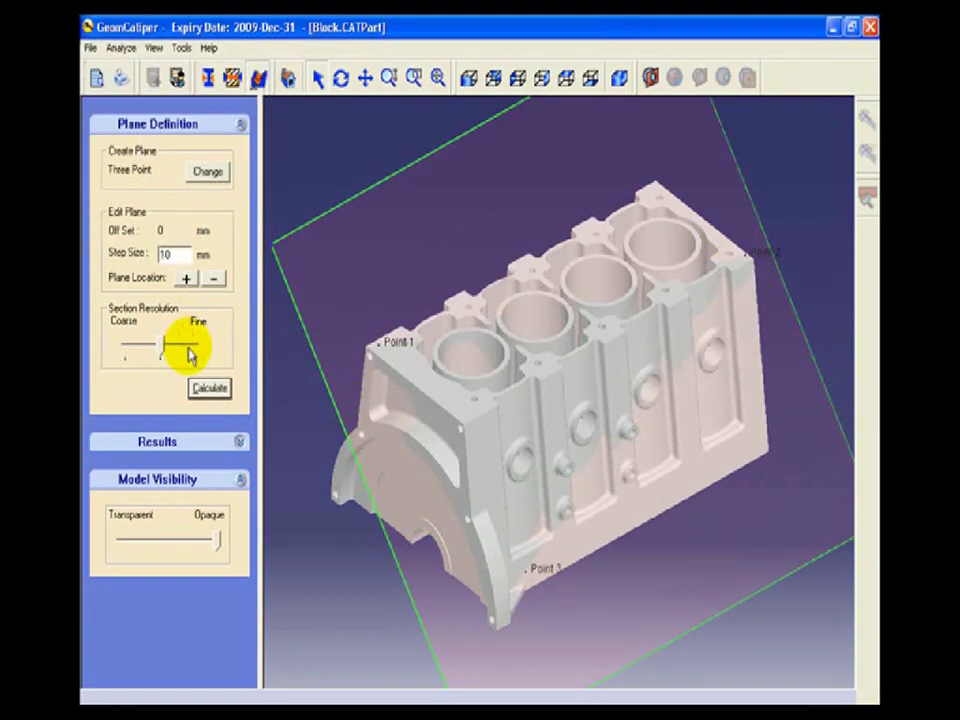
Calculate a Fine-resolution thickness map on the clipped section, spanning 0.05 to 29.72 mm.
drag(189, 350, 225, 343)
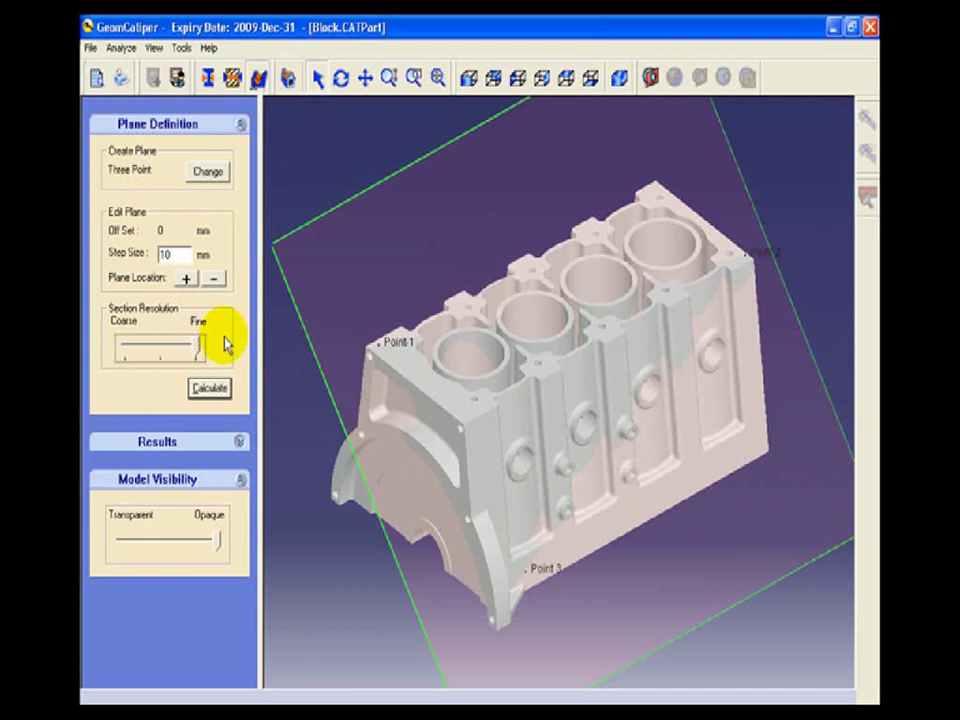
click(653, 82)
click(677, 80)
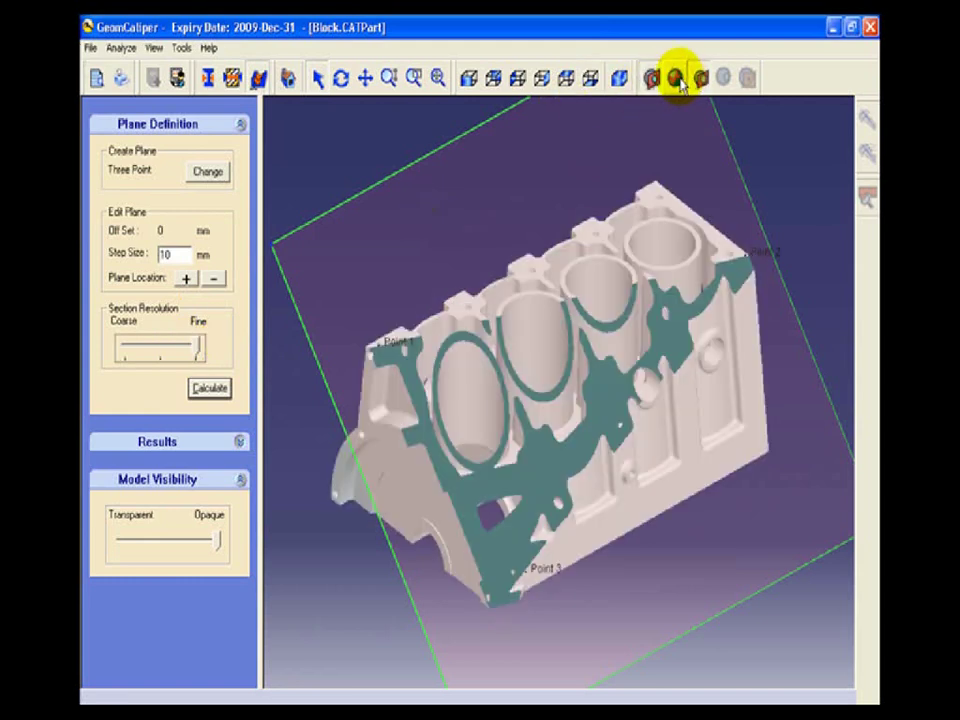
click(213, 394)
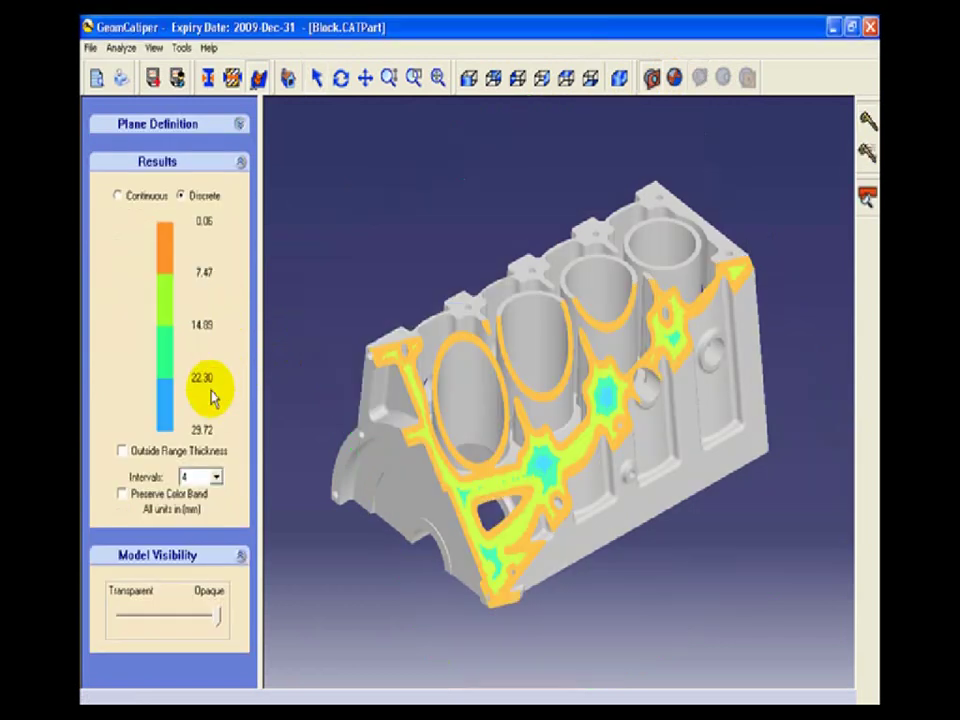
mouse_move(541, 463)
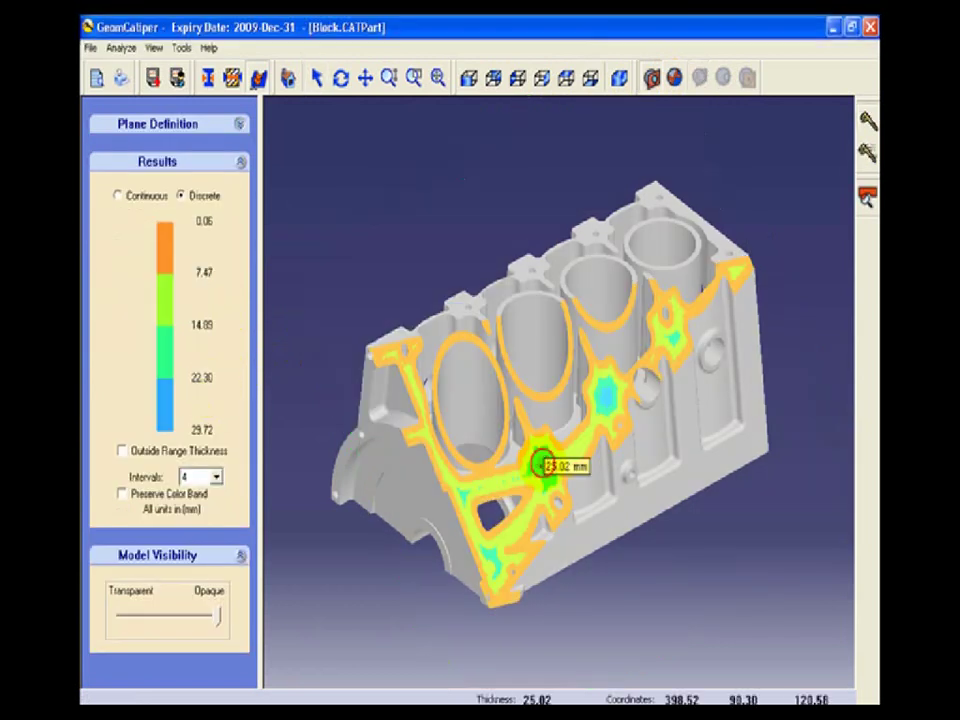